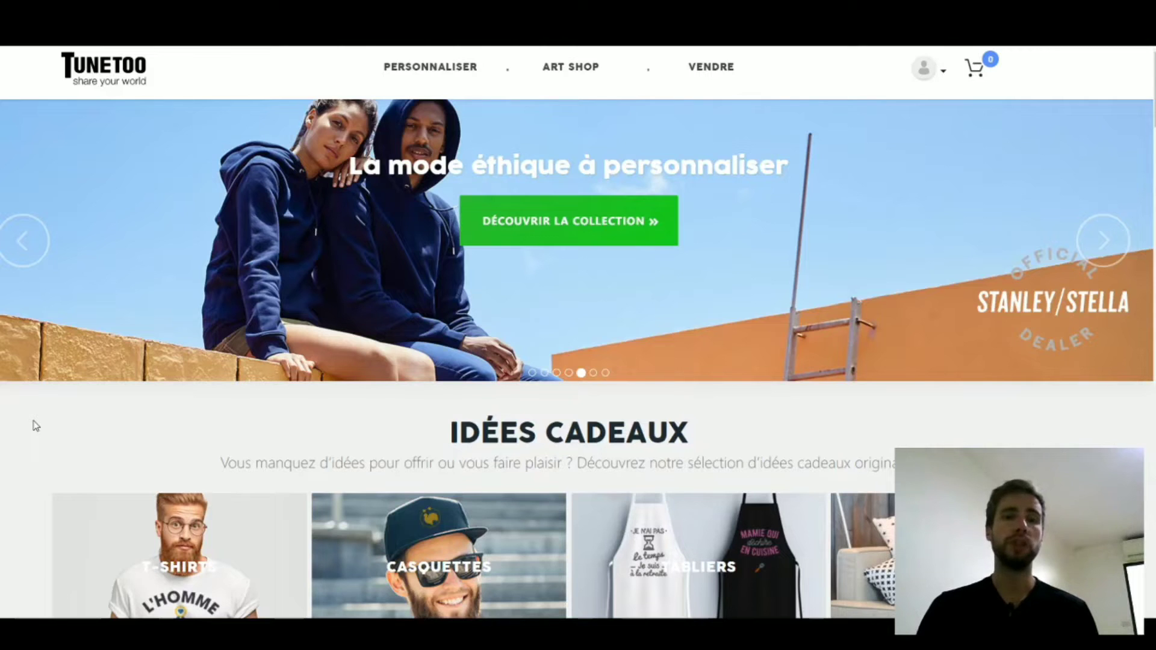
Browse the home page's gift ideas and open the designer collection for T-shirts.
scroll(304, 467, "down", 4)
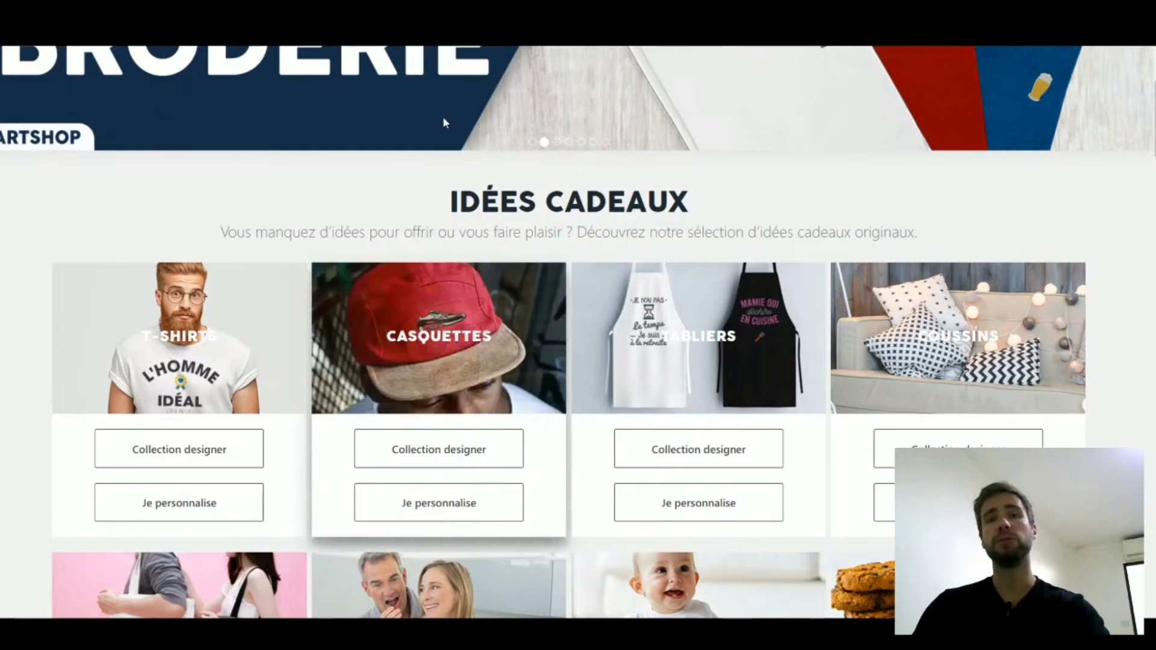
scroll(563, 180, "up", 4)
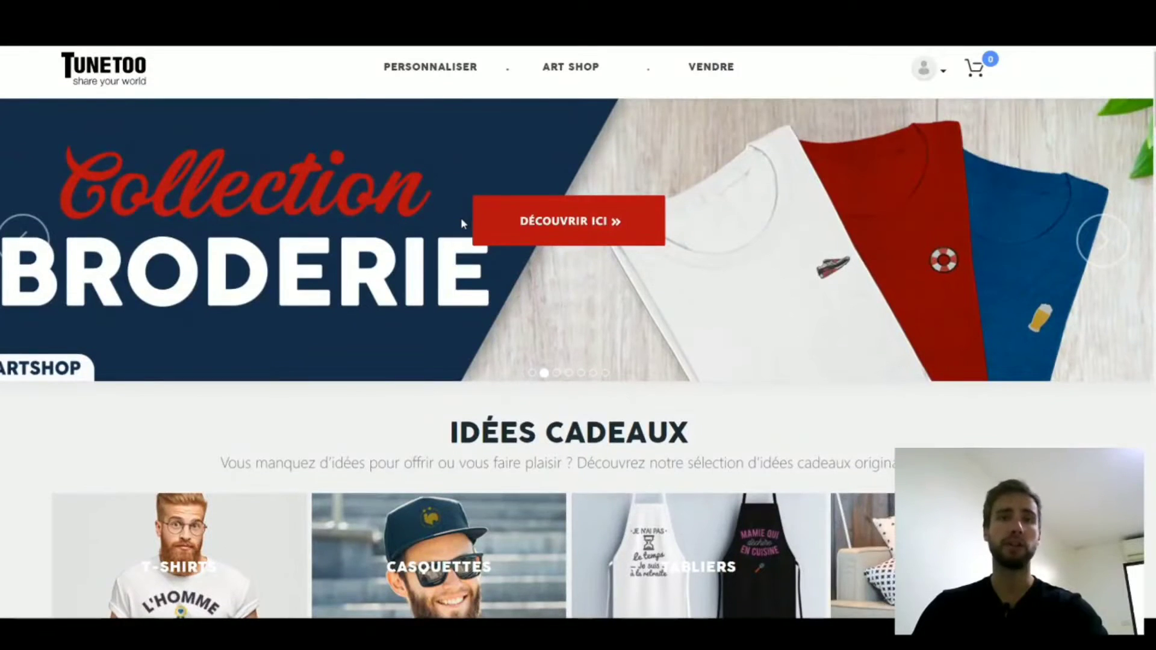
scroll(361, 258, "down", 5)
scroll(10, 429, "up", 5)
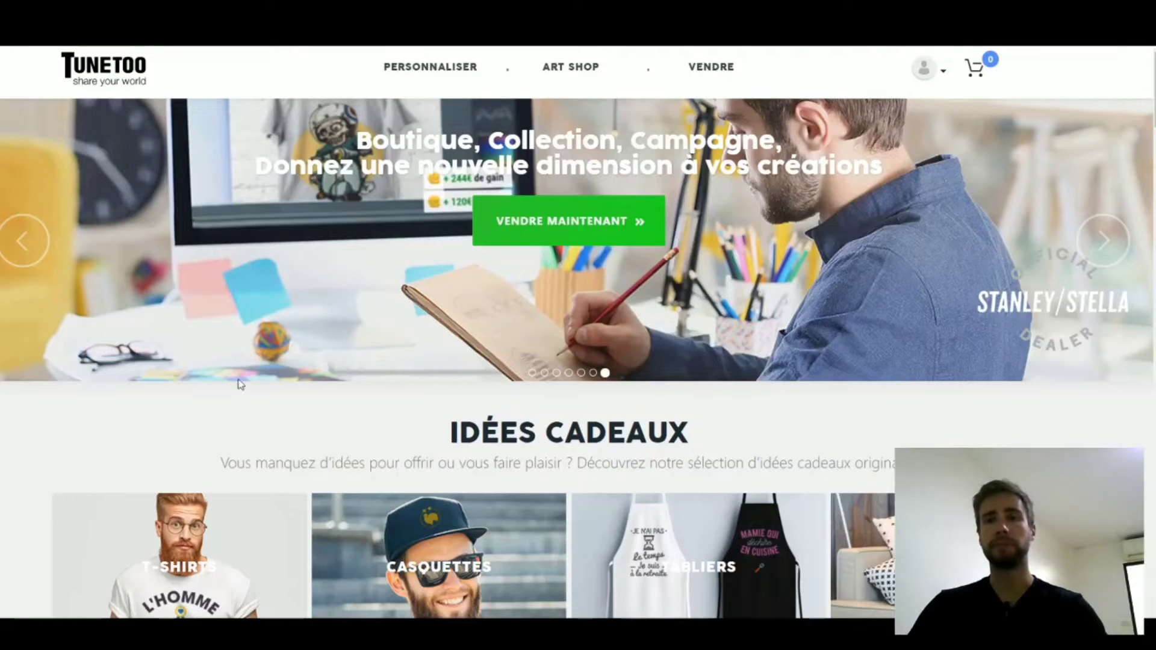
scroll(578, 331, "down", 10)
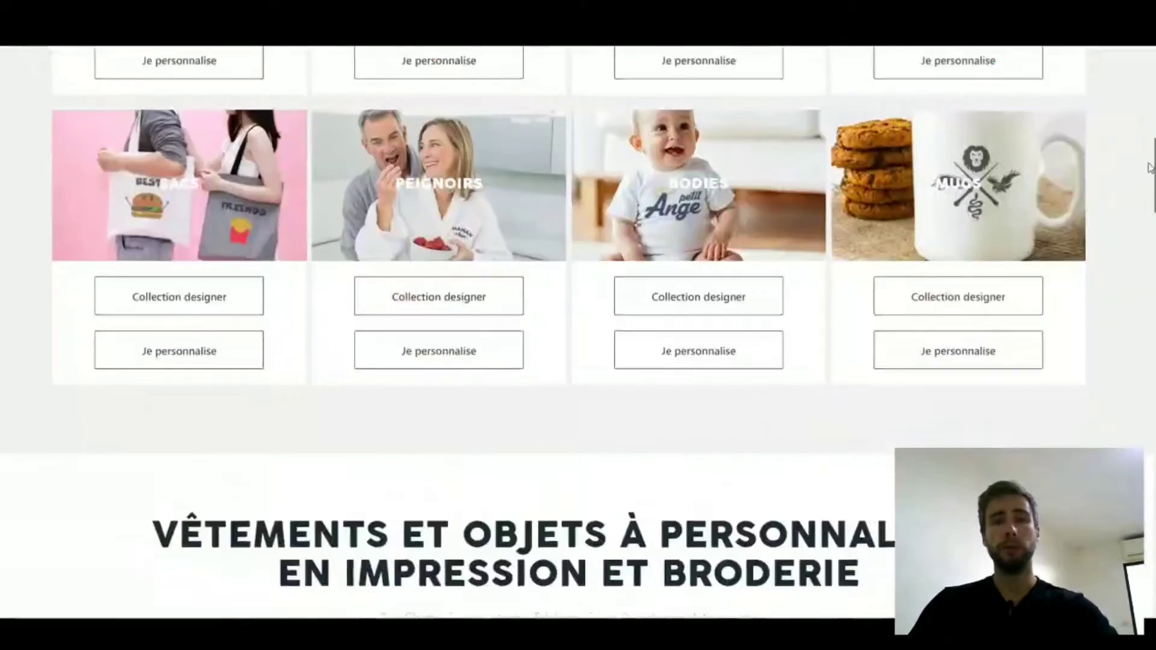
scroll(578, 331, "up", 6)
scroll(1011, 139, "up", 1)
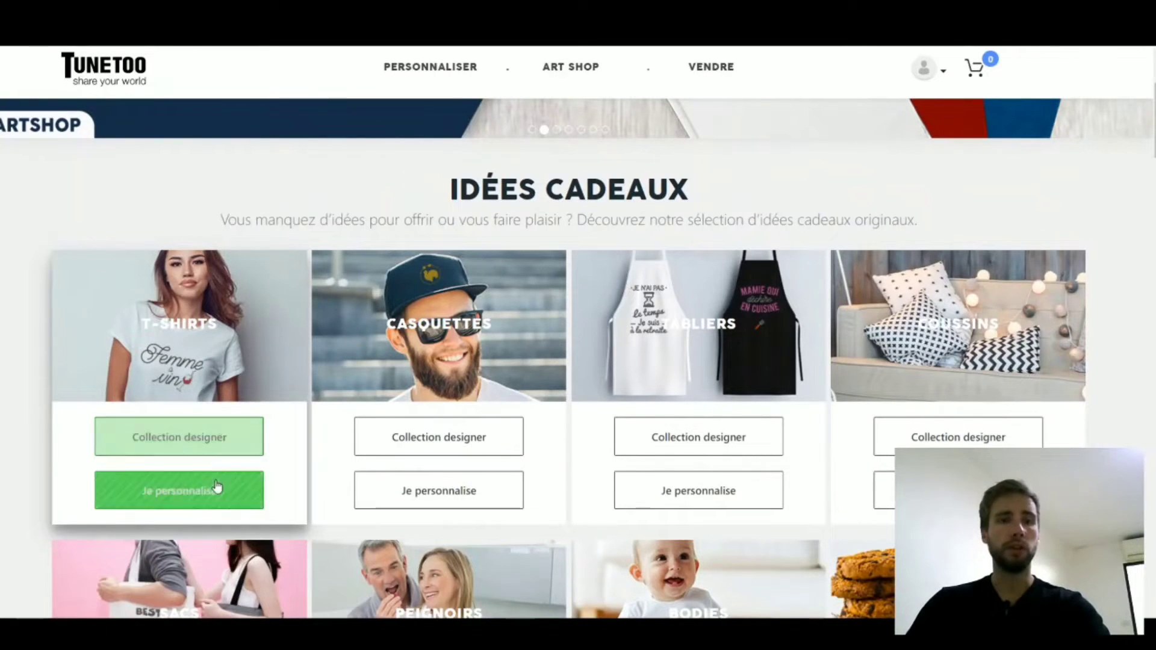
left_click(191, 443)
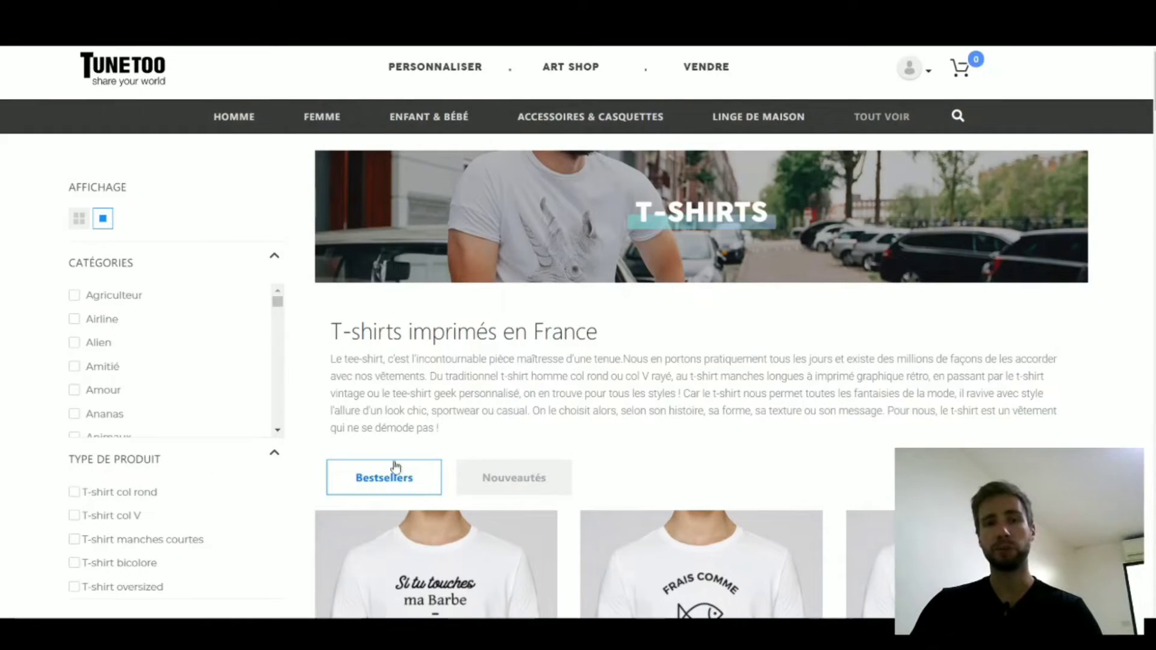
Look through the bestselling T-shirt designs and their prices in the designer collection.
scroll(431, 449, "down", 5)
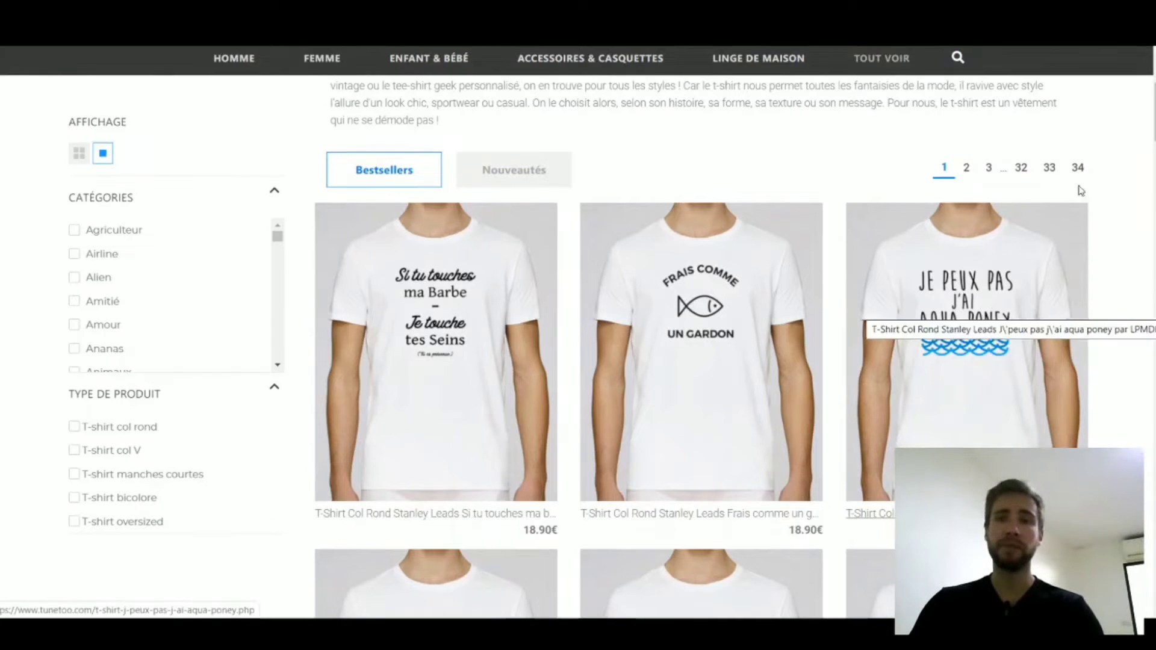
scroll(701, 346, "down", 7)
scroll(701, 347, "down", 3)
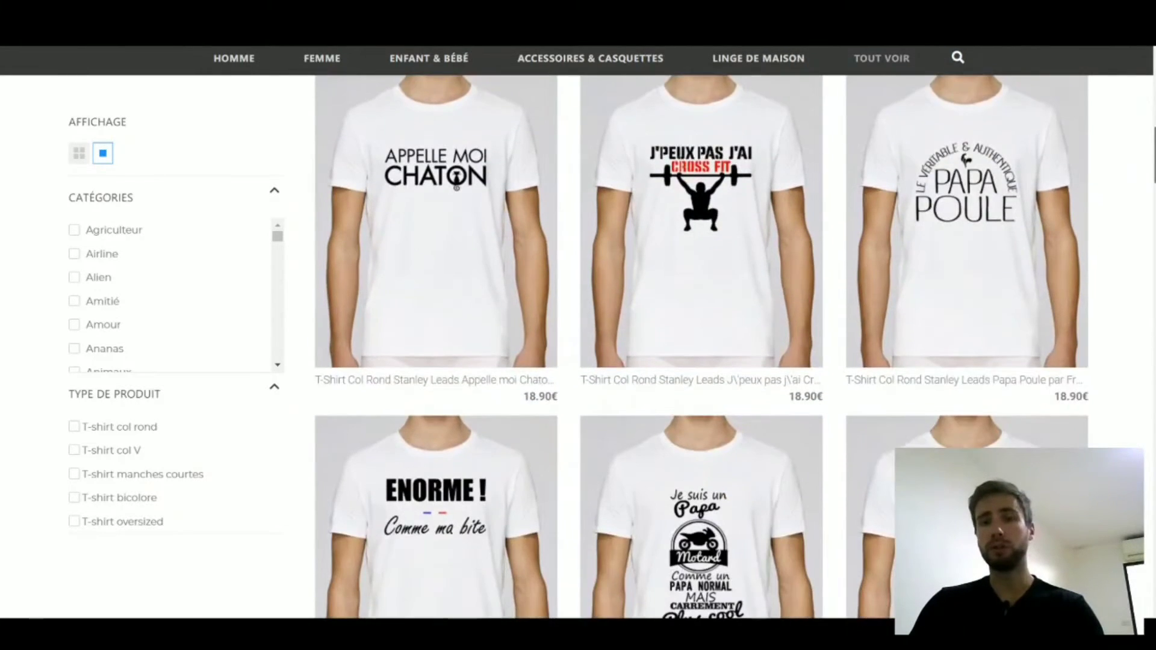
scroll(701, 347, "up", 8)
scroll(701, 347, "down", 4)
scroll(701, 346, "down", 10)
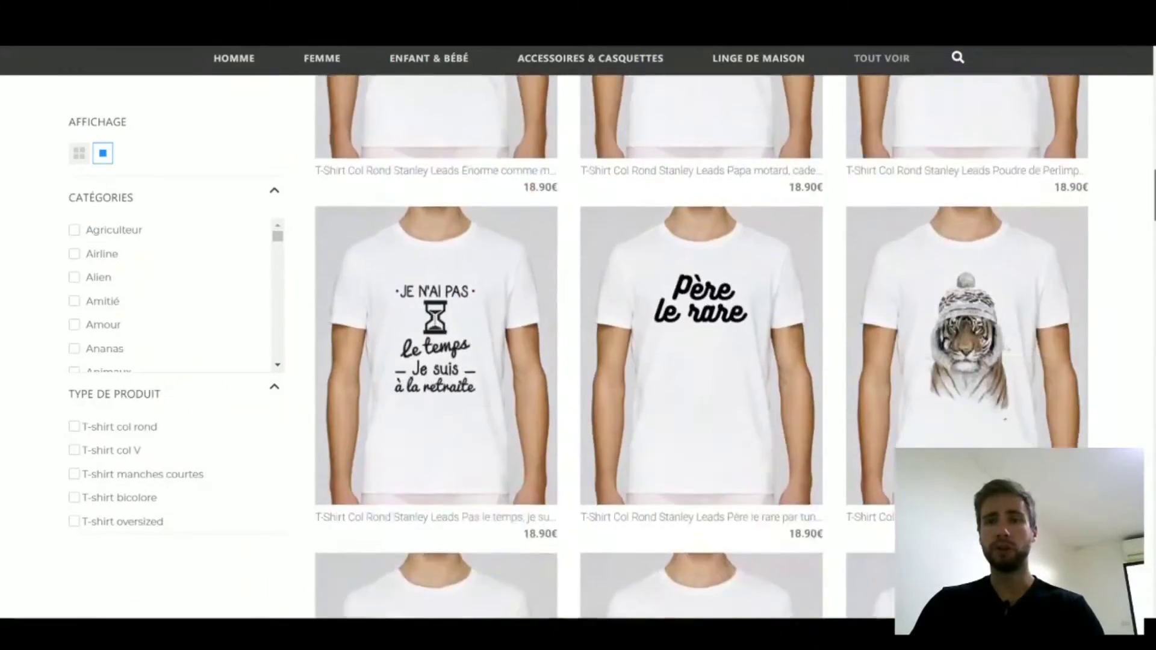
scroll(1118, 298, "down", 12)
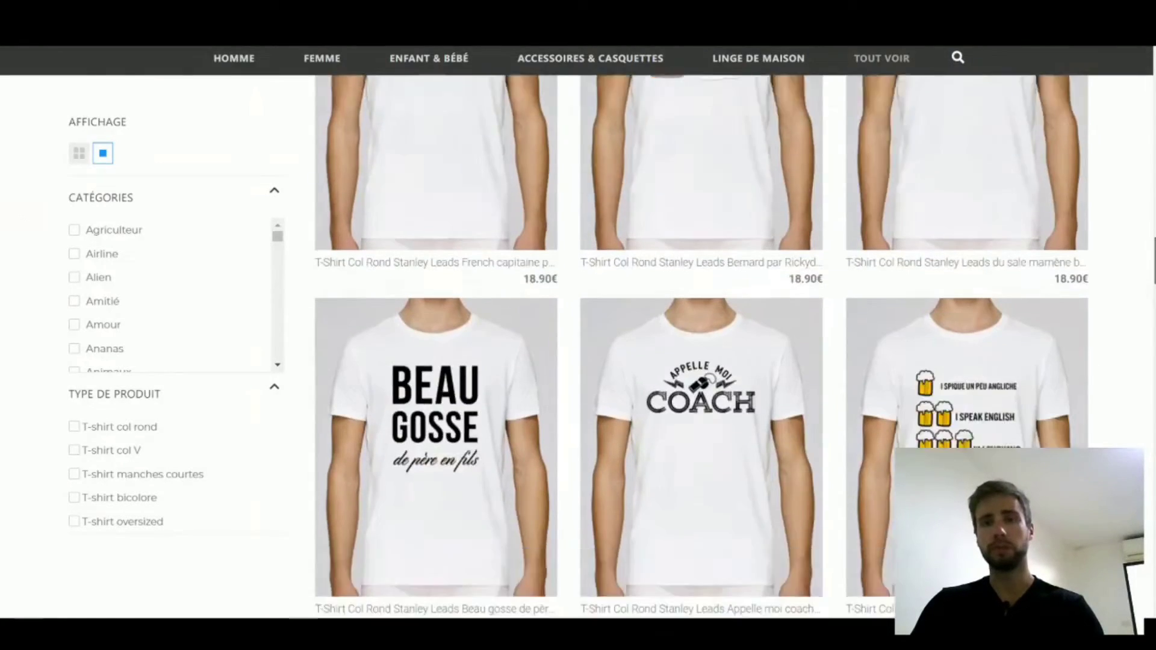
scroll(1117, 298, "up", 6)
Open the account dashboard and look over its earnings, current sales and affiliation cards.
left_click(913, 69)
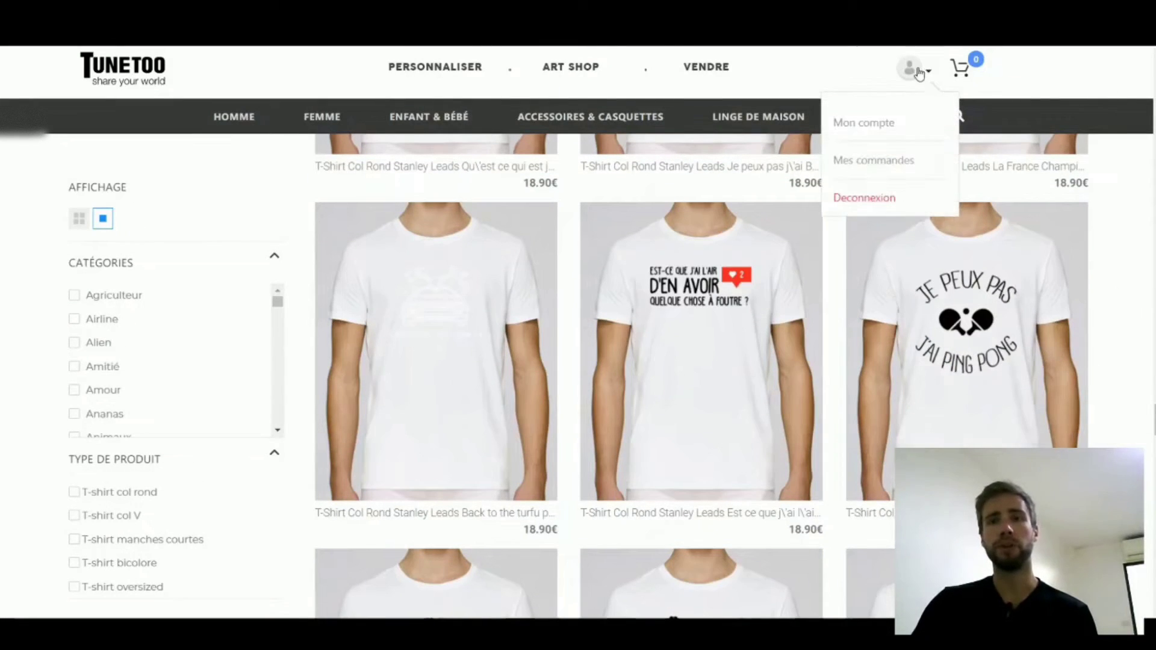
left_click(876, 127)
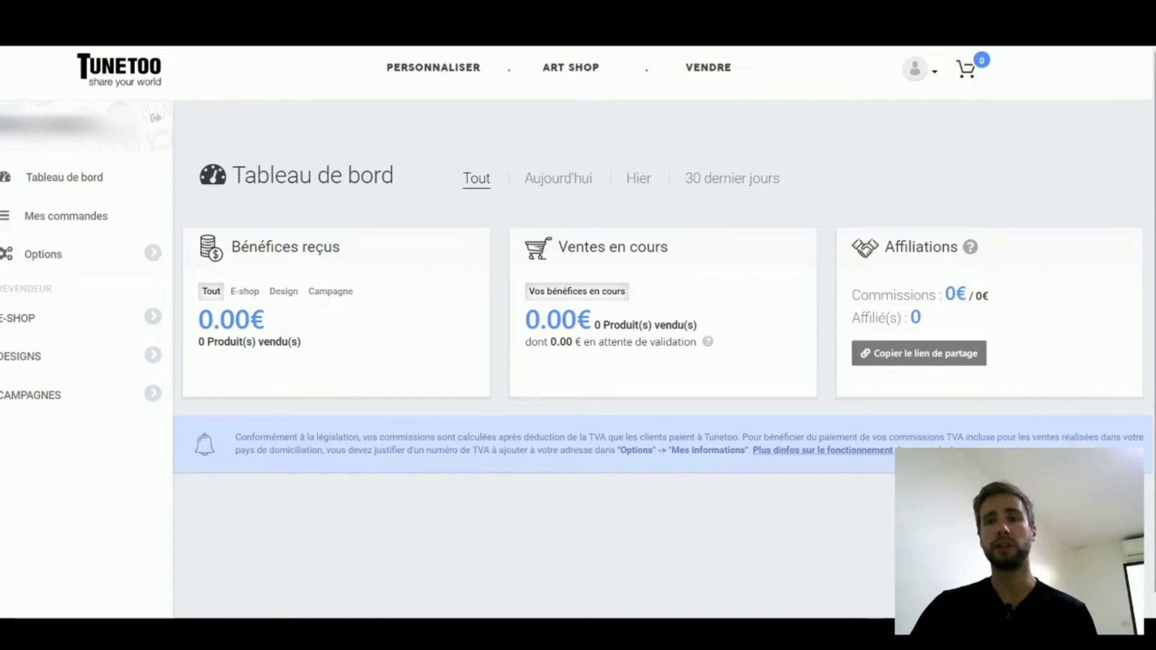
scroll(1031, 297, "down", 1)
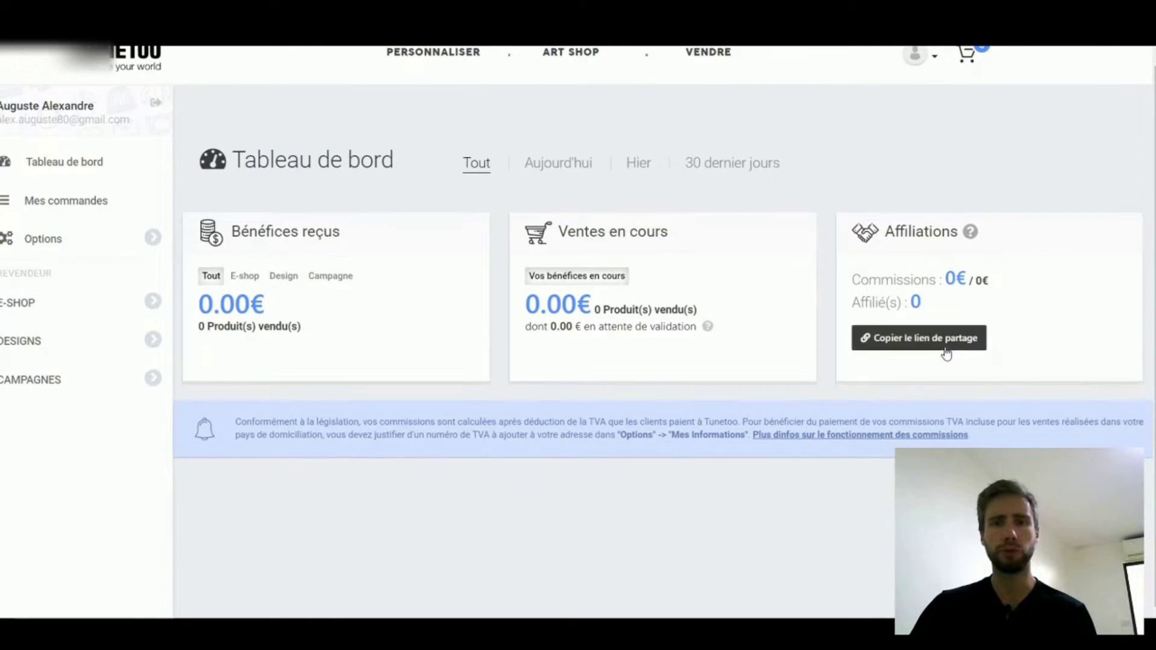
scroll(879, 340, "up", 1)
Show the explanation of the affiliation programme and highlight the commission amount per sale.
left_click(970, 247)
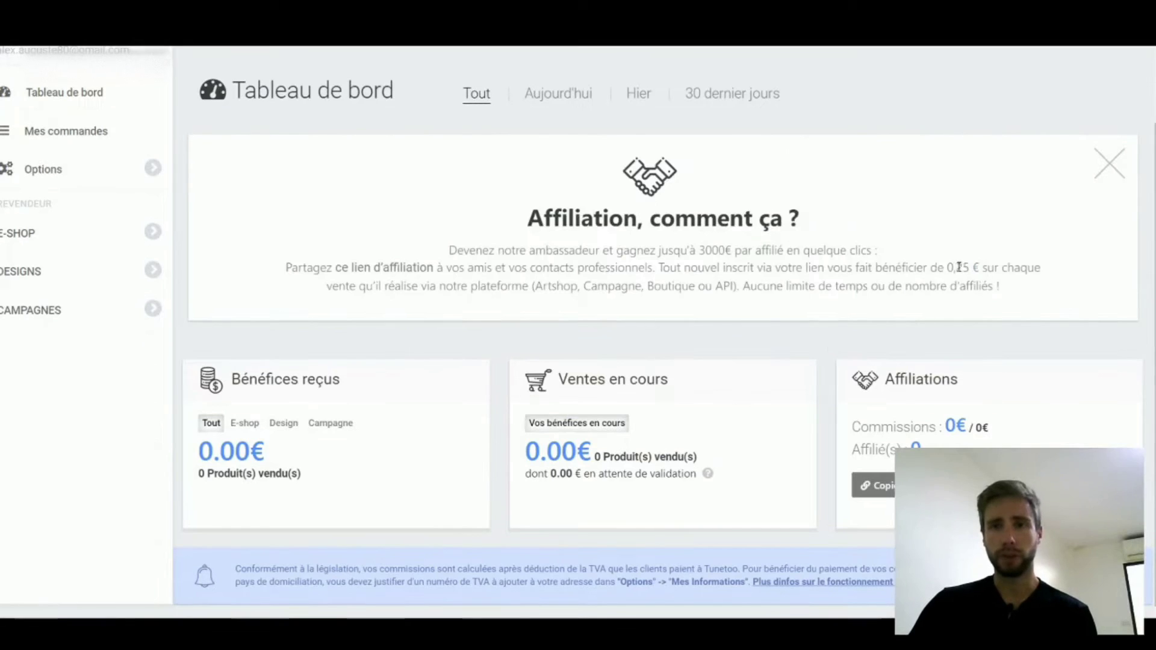
left_click_drag(947, 267, 982, 267)
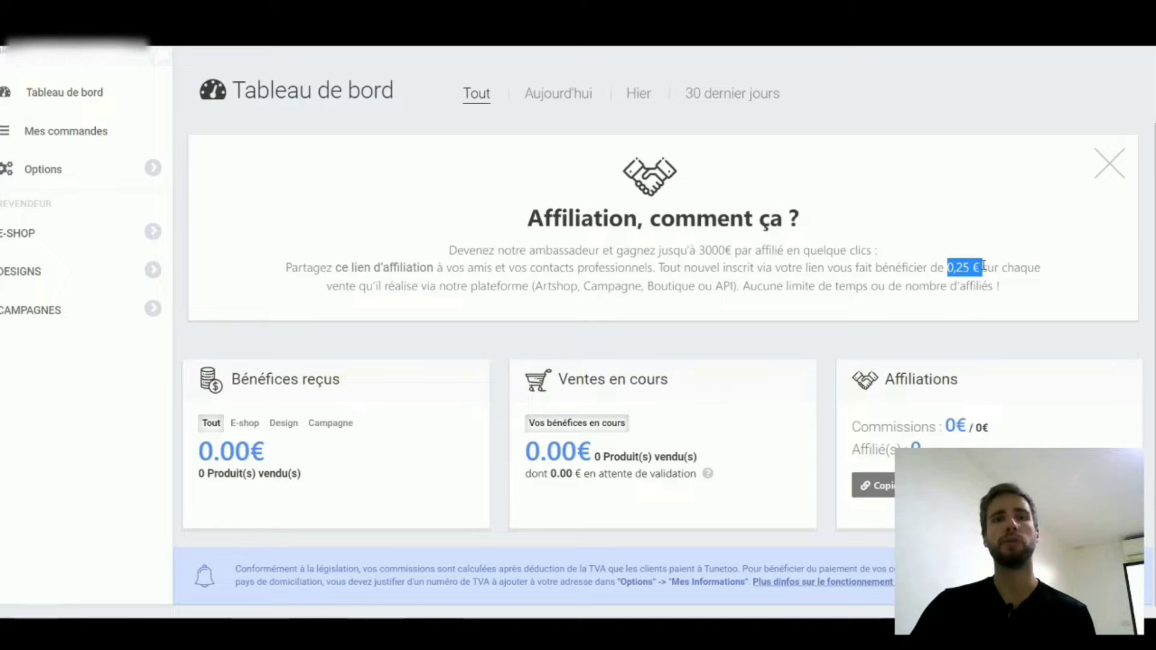
left_click(783, 340)
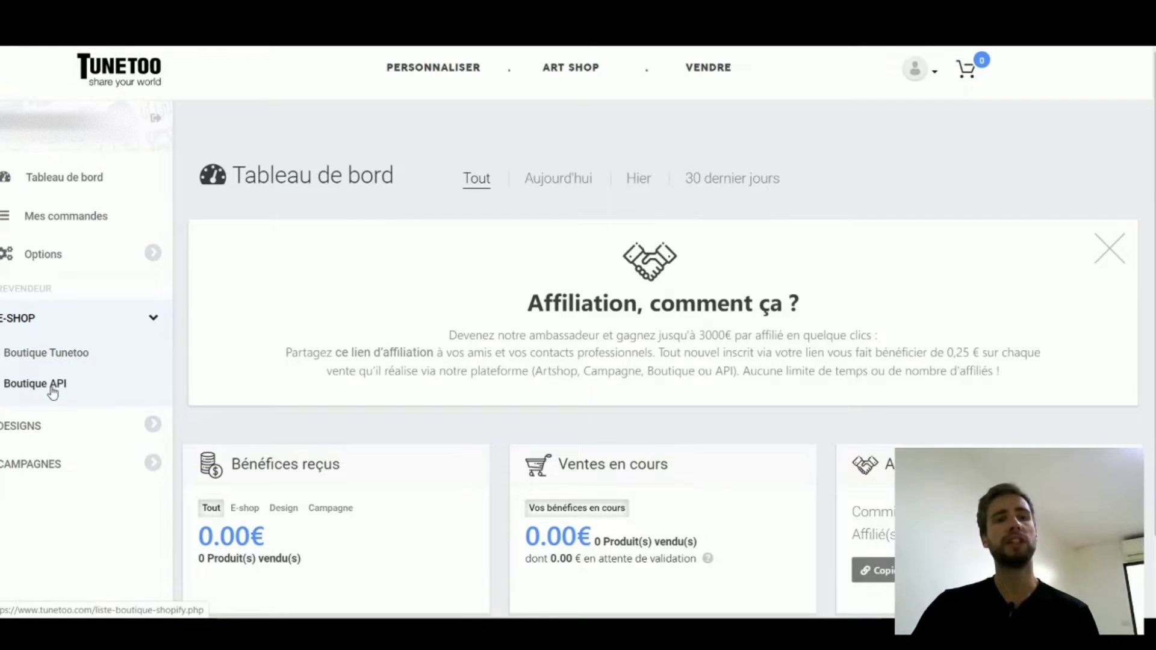
Open the Tunetoo shop's settings and review them, from the Informations & SEO fields to the website integration code.
right_click(78, 365)
left_click(150, 364)
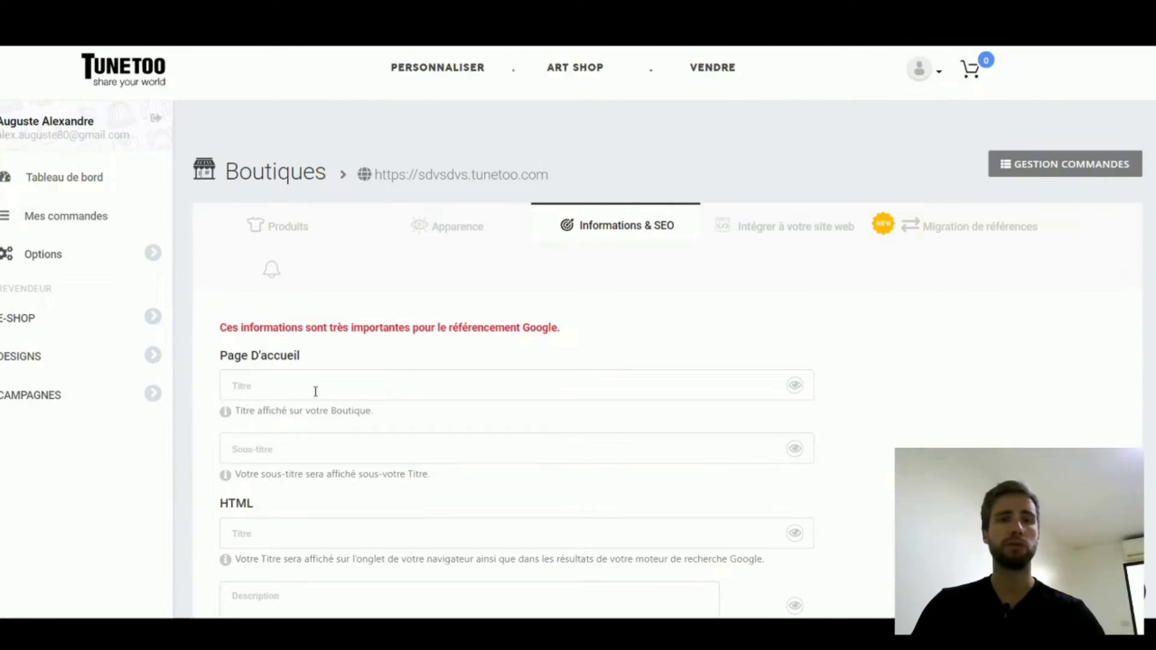
scroll(322, 517, "down", 4)
scroll(331, 421, "down", 1)
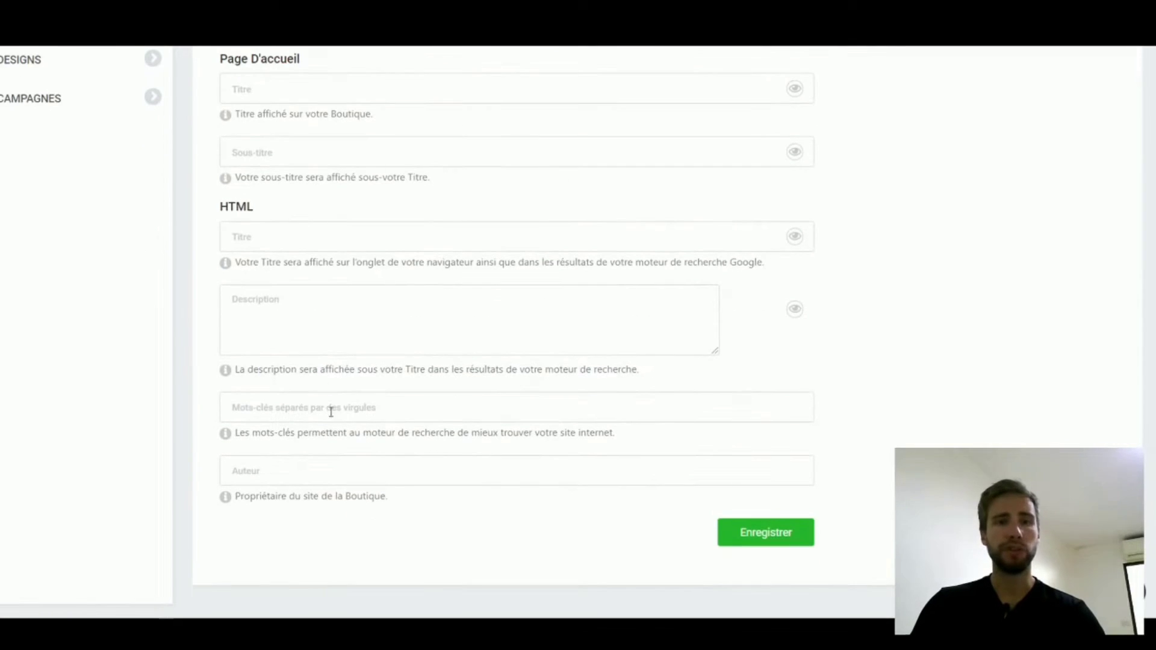
scroll(421, 392, "up", 5)
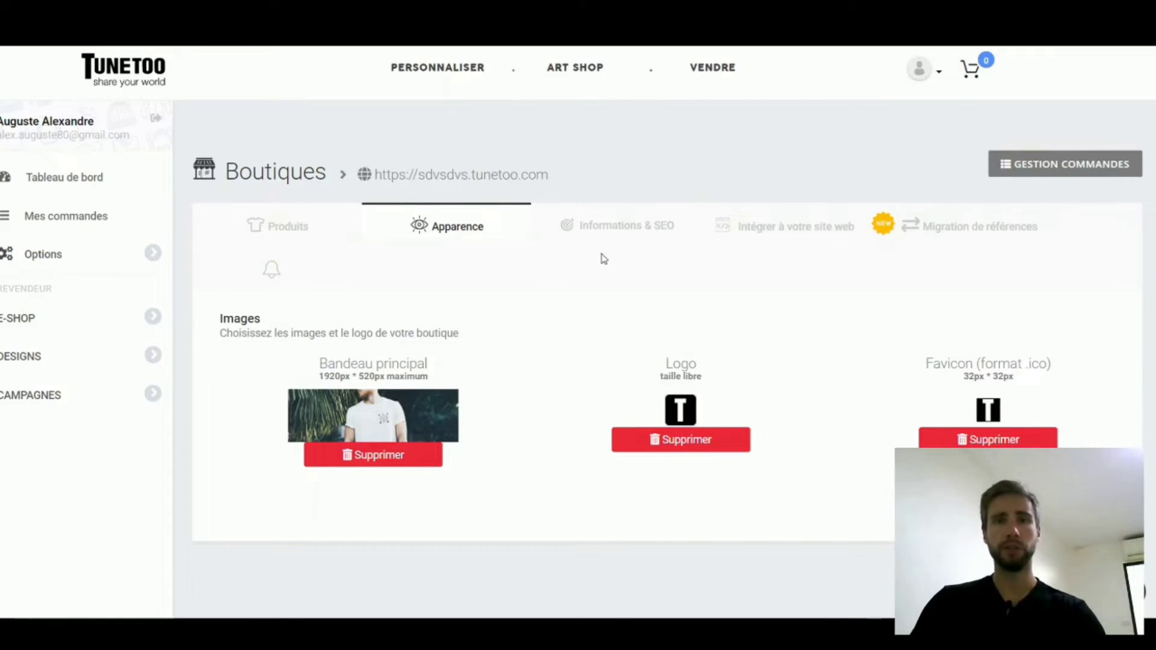
left_click(734, 265)
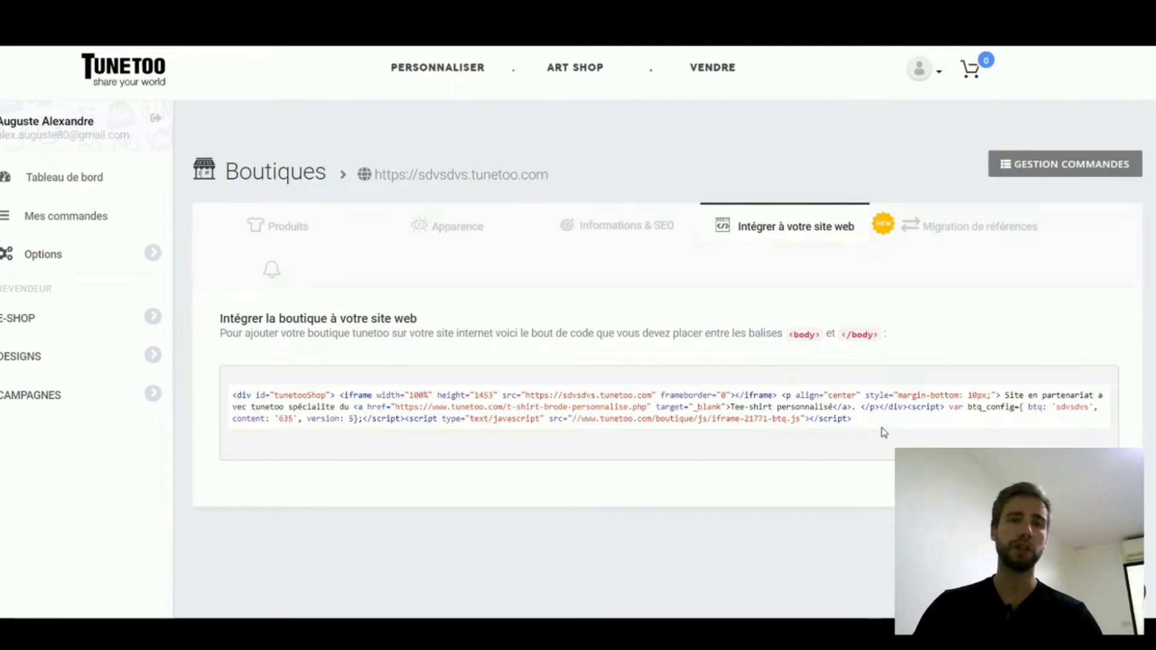
Open the API shop page and check which platforms can be chosen when adding a shop.
left_click(39, 319)
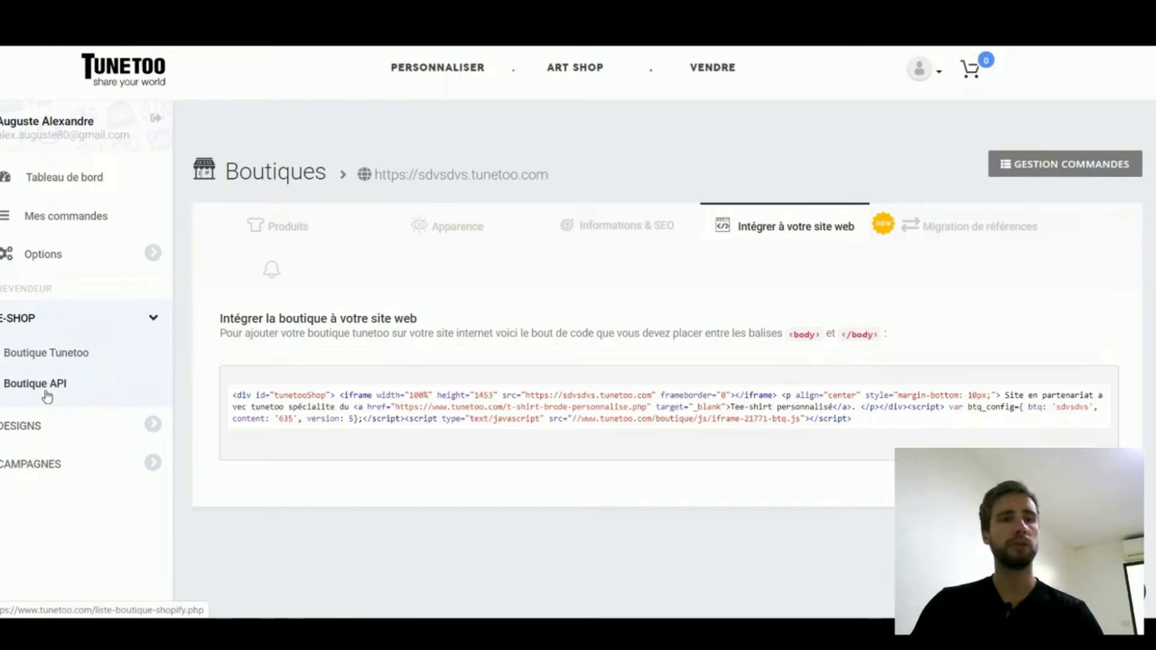
left_click(94, 392)
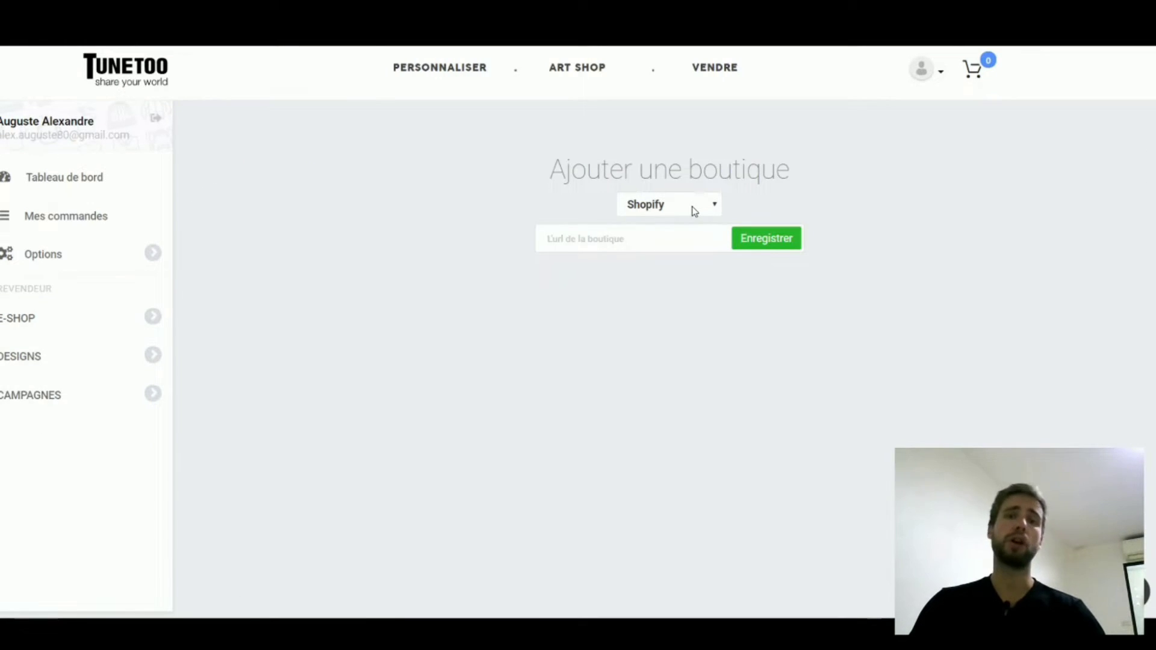
left_click(693, 211)
left_click(640, 297)
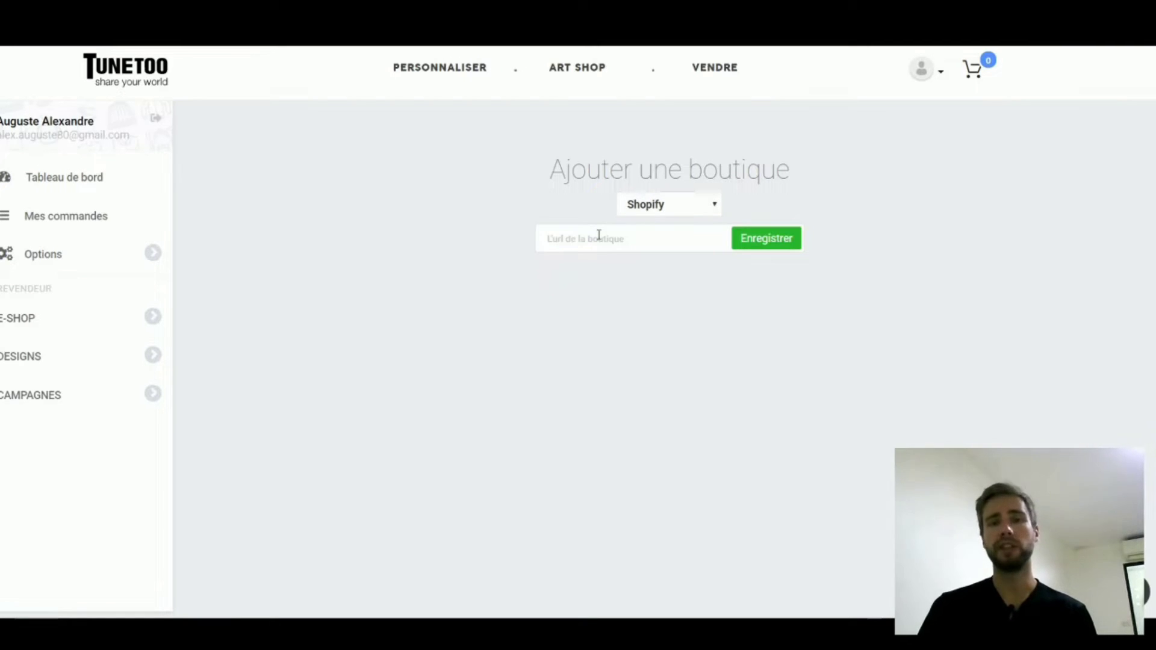
Open the form for adding a new design and examine its full list of categories.
left_click(151, 359)
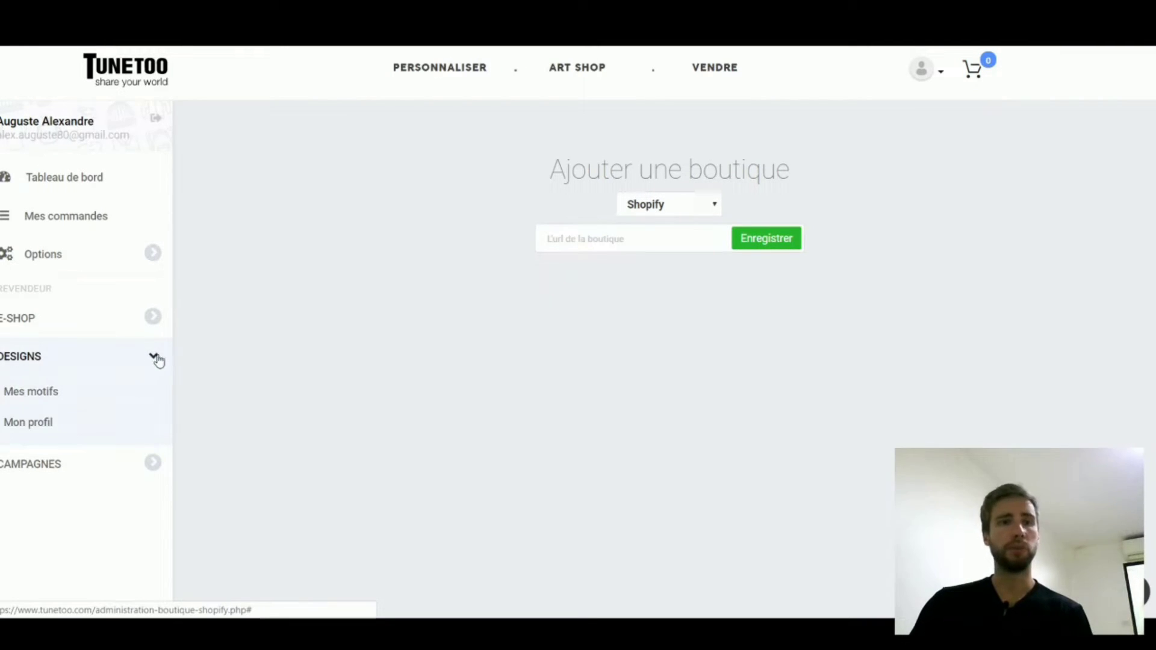
left_click(41, 395)
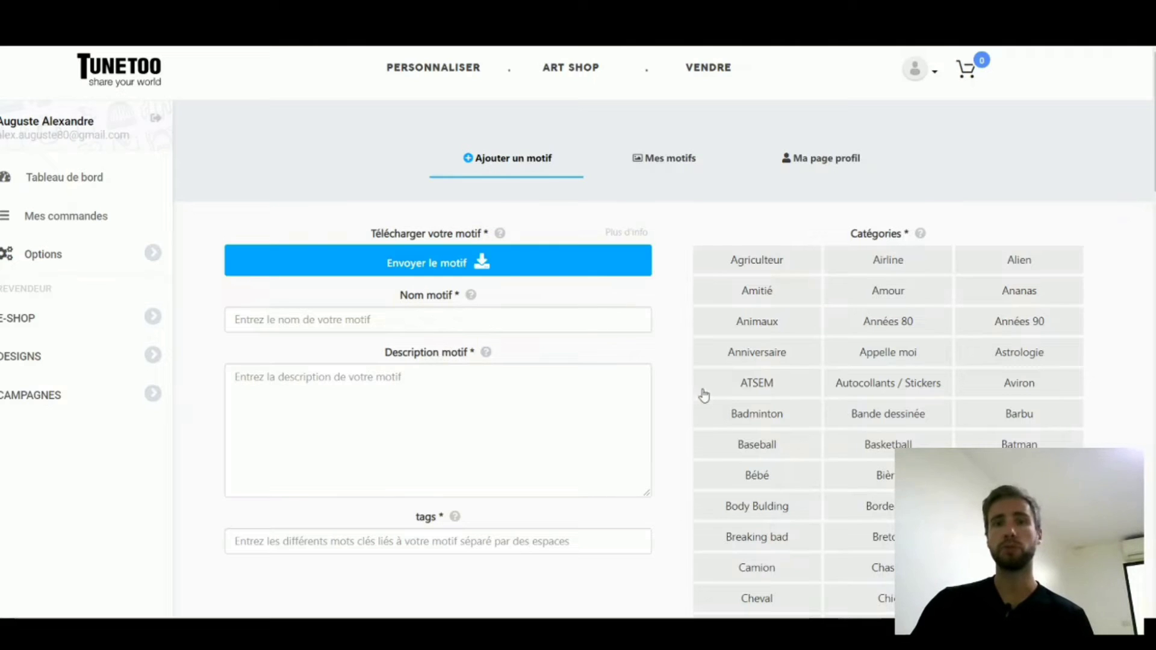
scroll(712, 358, "down", 6)
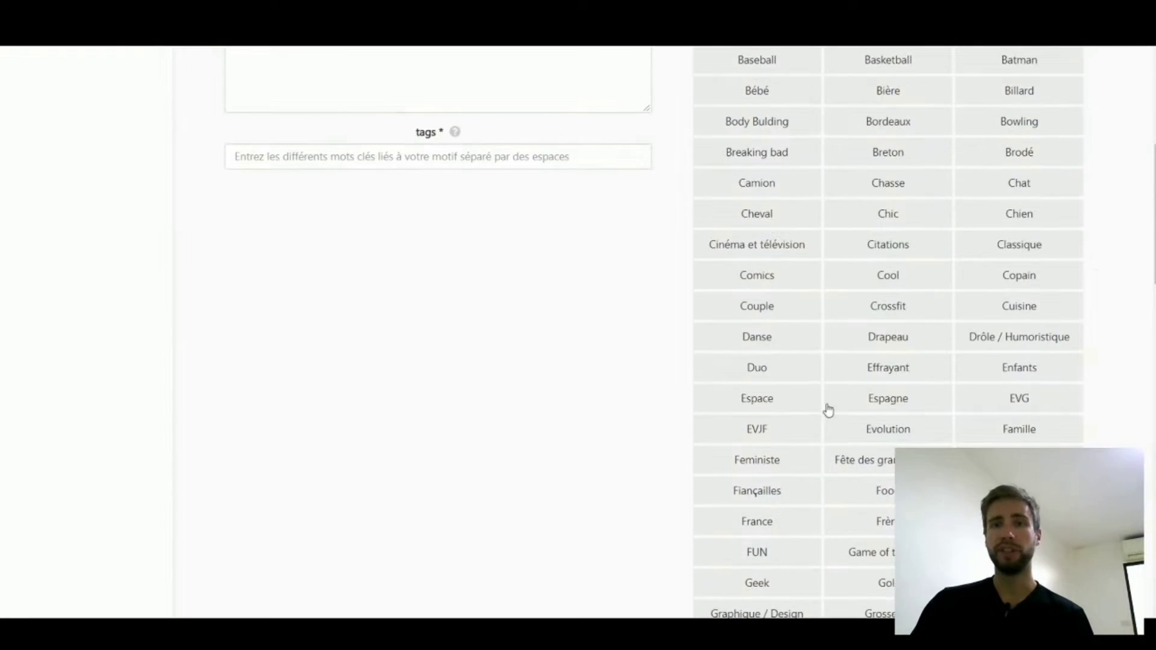
scroll(950, 445, "down", 10)
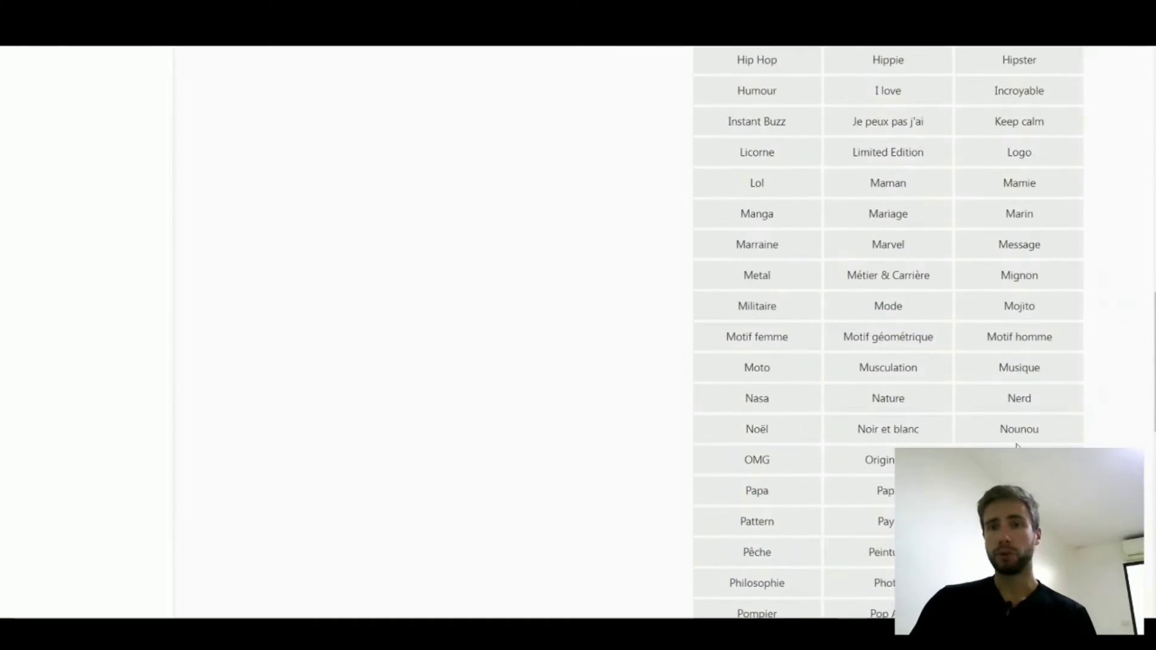
scroll(783, 482, "down", 4)
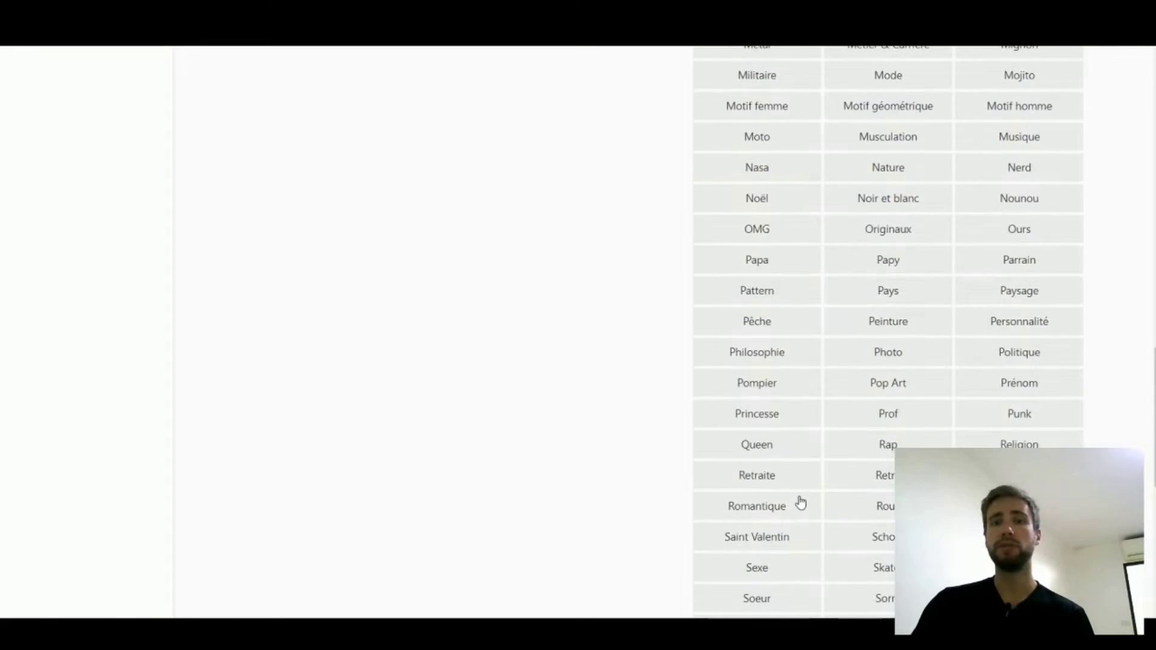
scroll(800, 503, "down", 3)
scroll(1036, 438, "down", 5)
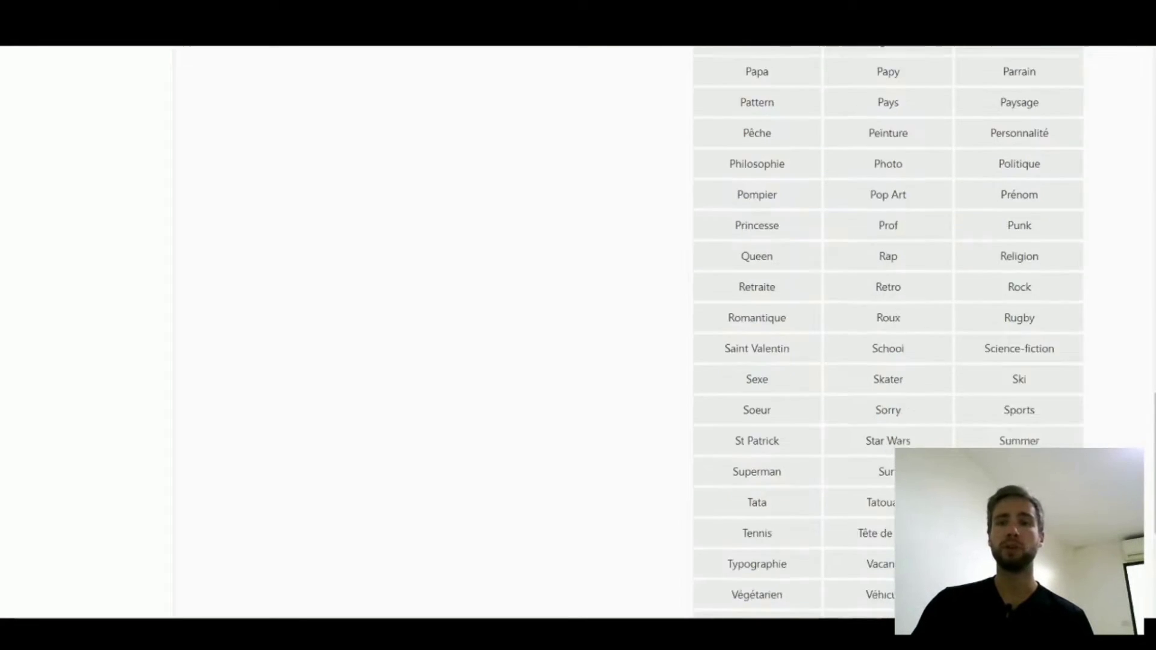
scroll(826, 388, "up", 5)
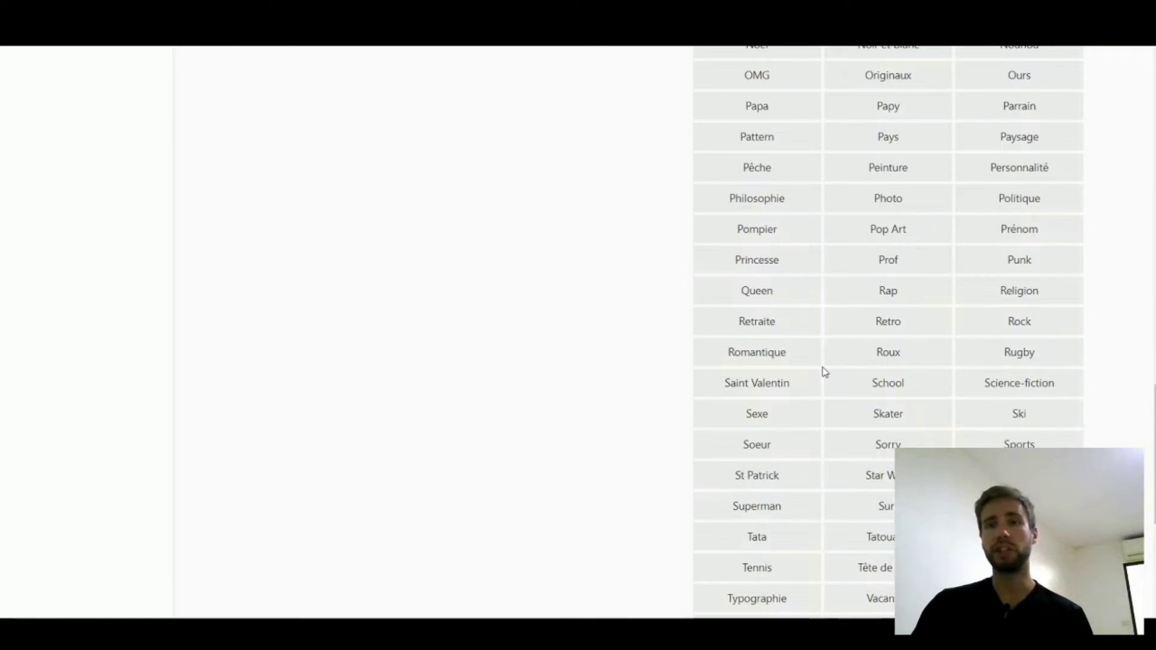
scroll(994, 331, "up", 15)
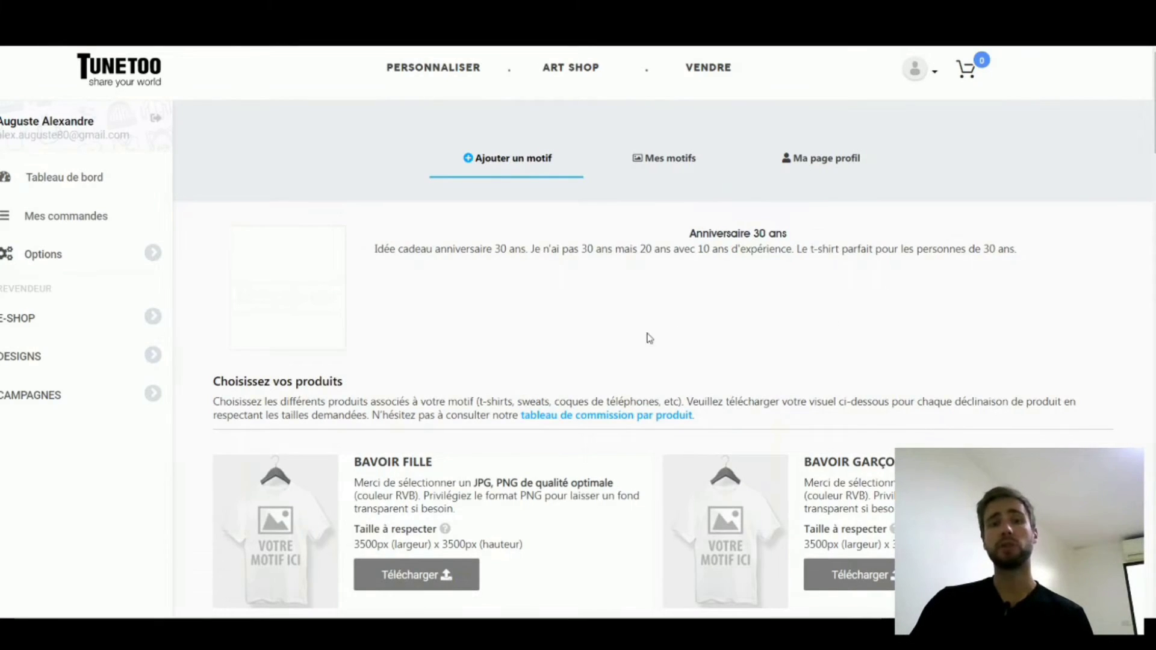
Examine the products offered for the "Anniversaire 30 ans" design and highlight the image height required for the Bavoir Fille.
scroll(638, 341, "down", 5)
scroll(554, 344, "up", 5)
scroll(482, 421, "down", 1)
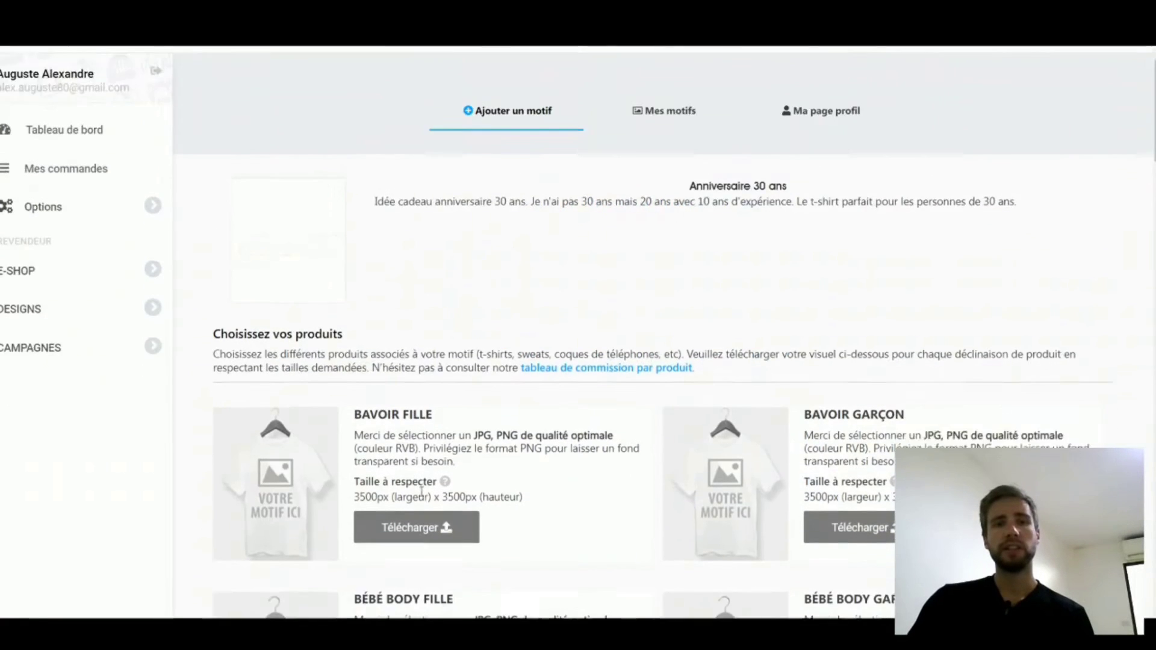
scroll(421, 490, "down", 2)
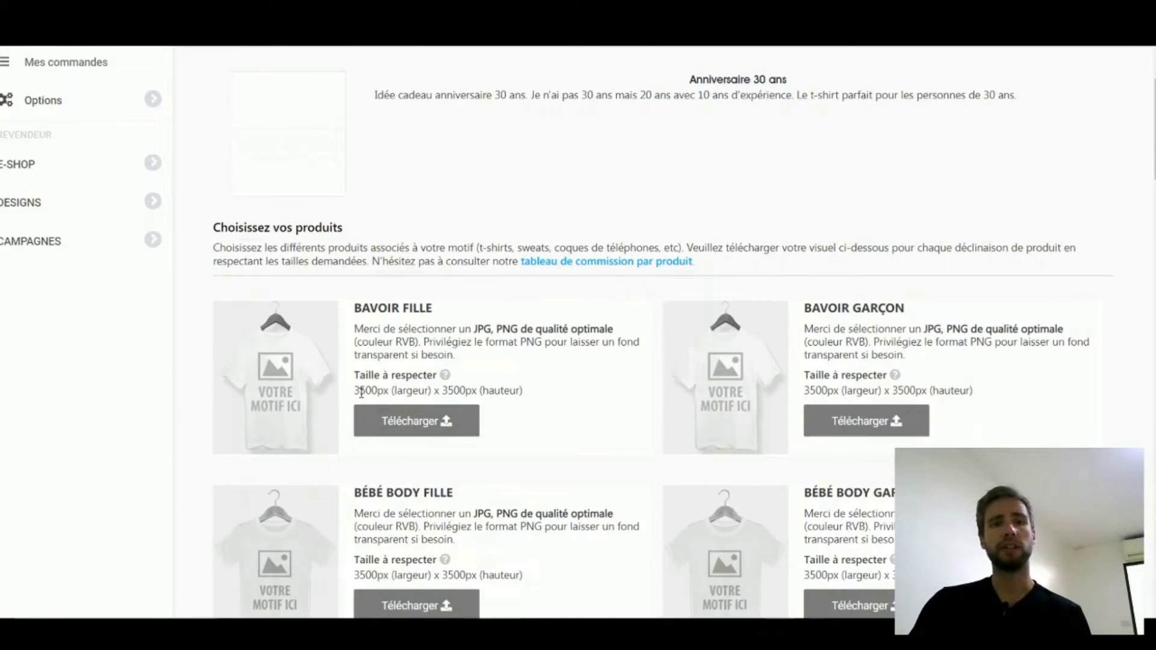
left_click_drag(443, 390, 463, 392)
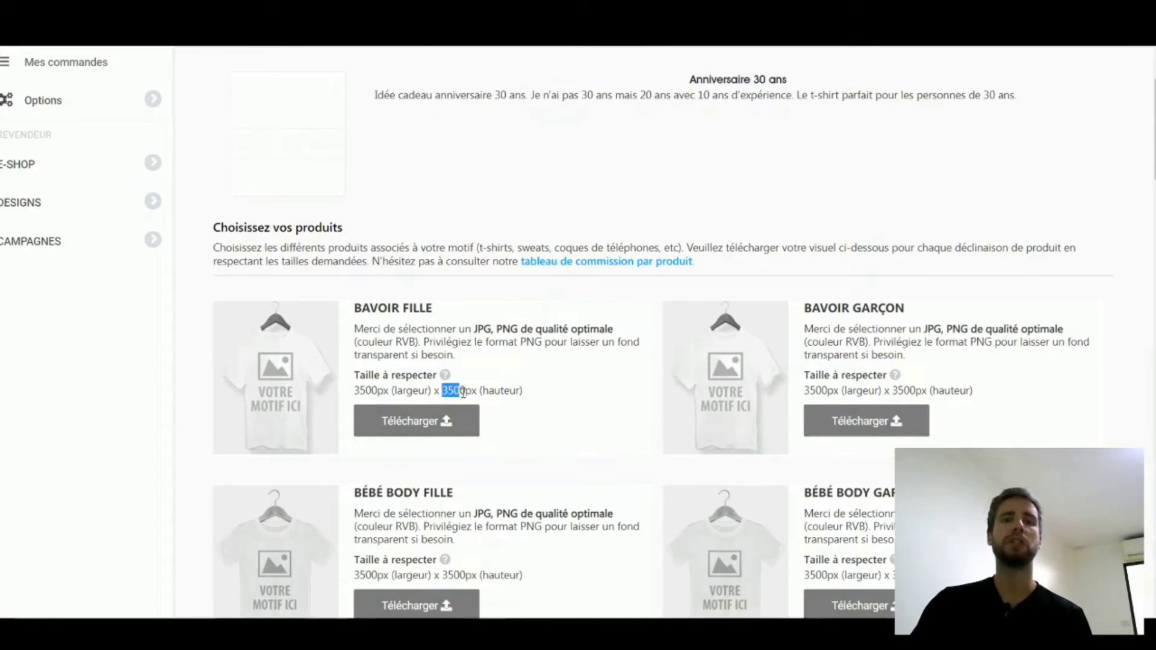
scroll(462, 404, "down", 6)
scroll(519, 356, "up", 10)
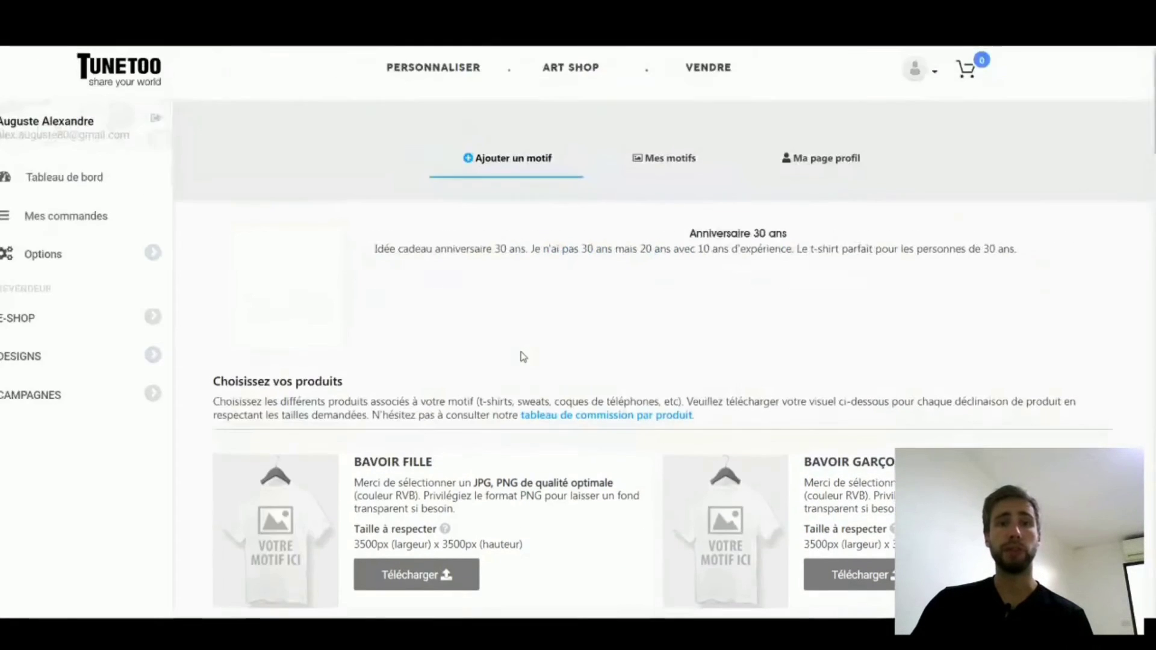
Review the image sizes required for the design's other products, from the baby clothes through tablet cases and hoodies to the mugs.
scroll(536, 387, "down", 4)
left_click_drag(363, 313, 378, 313)
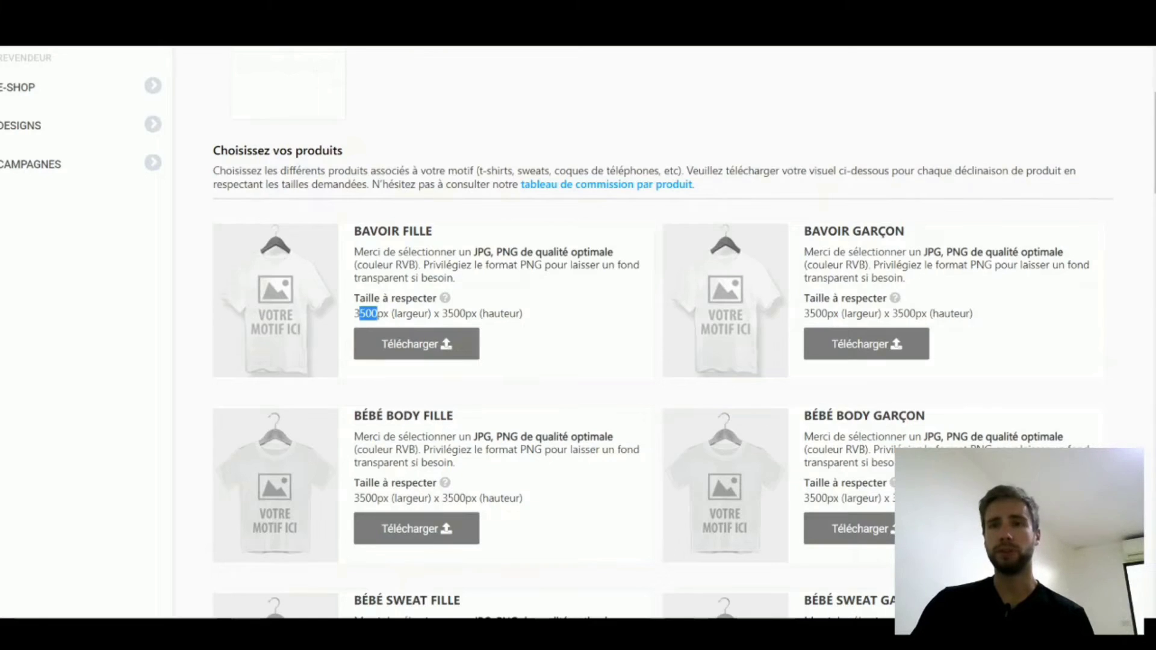
scroll(652, 332, "down", 14)
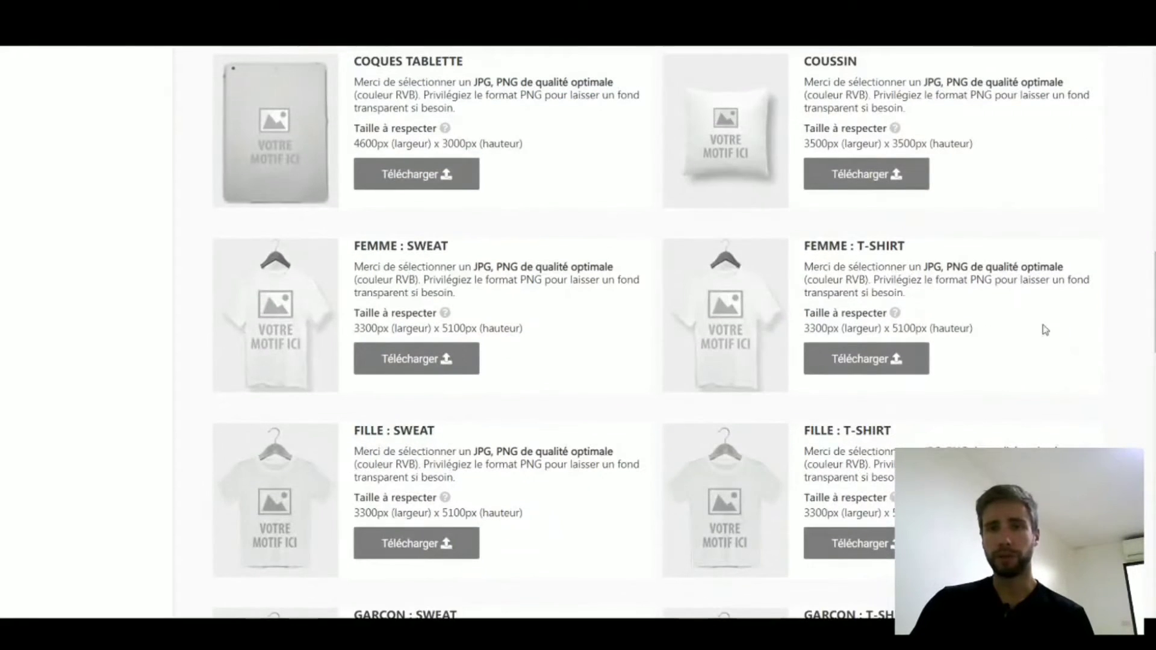
left_click_drag(1150, 322, 1149, 426)
scroll(1049, 439, "down", 4)
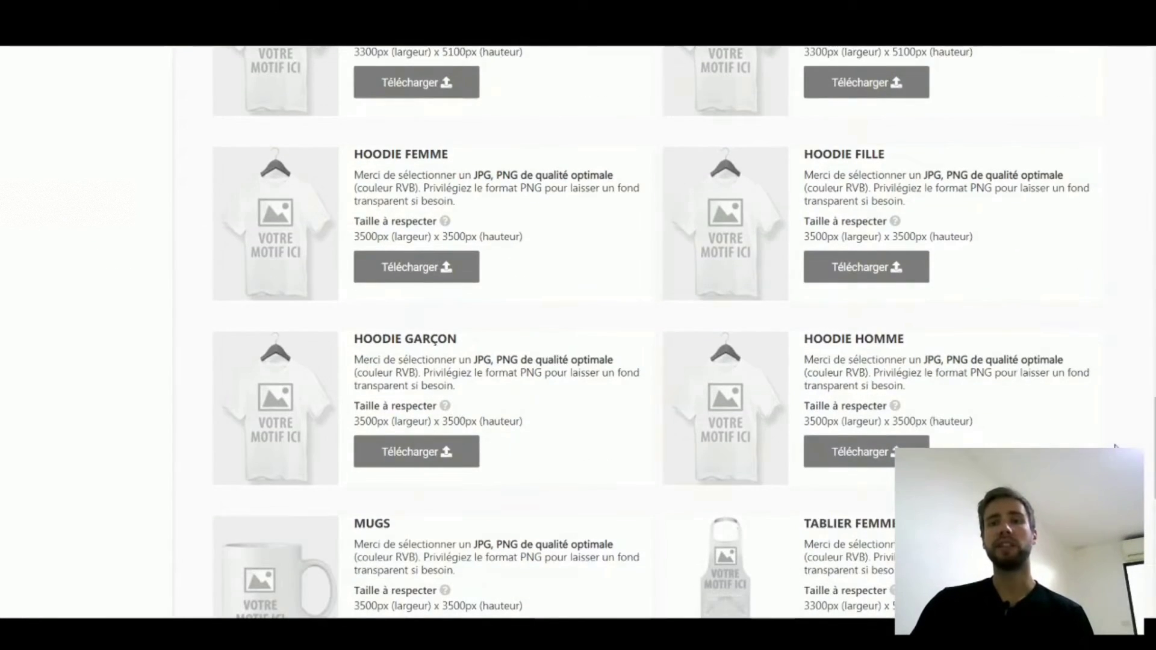
scroll(1115, 447, "down", 2)
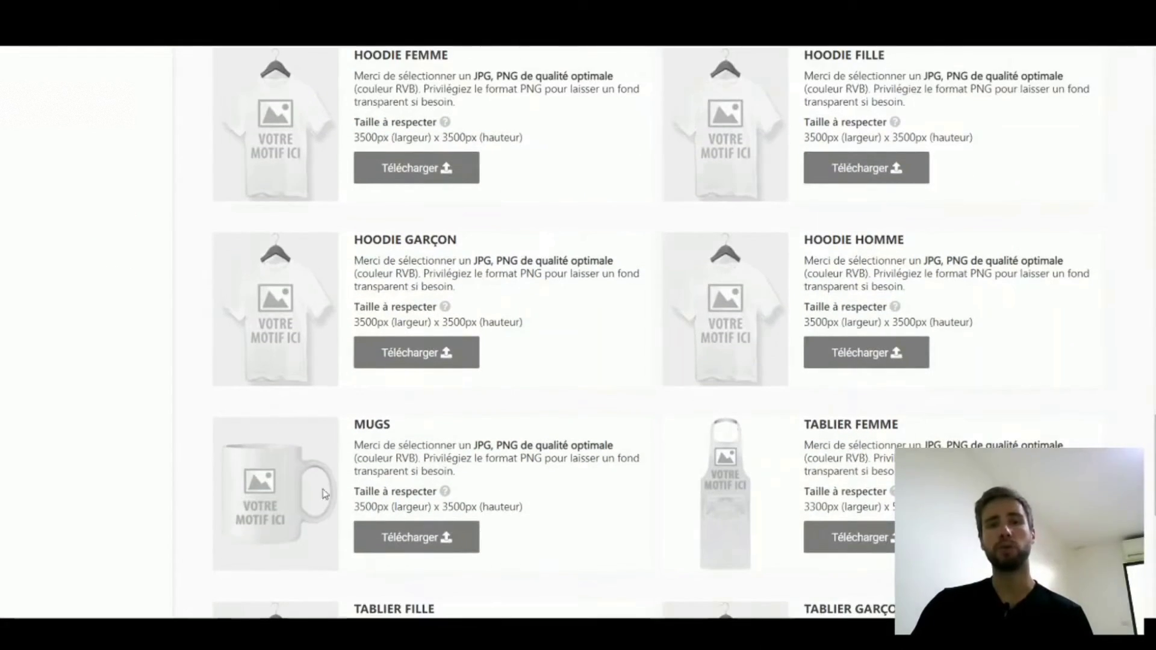
mouse_move(309, 530)
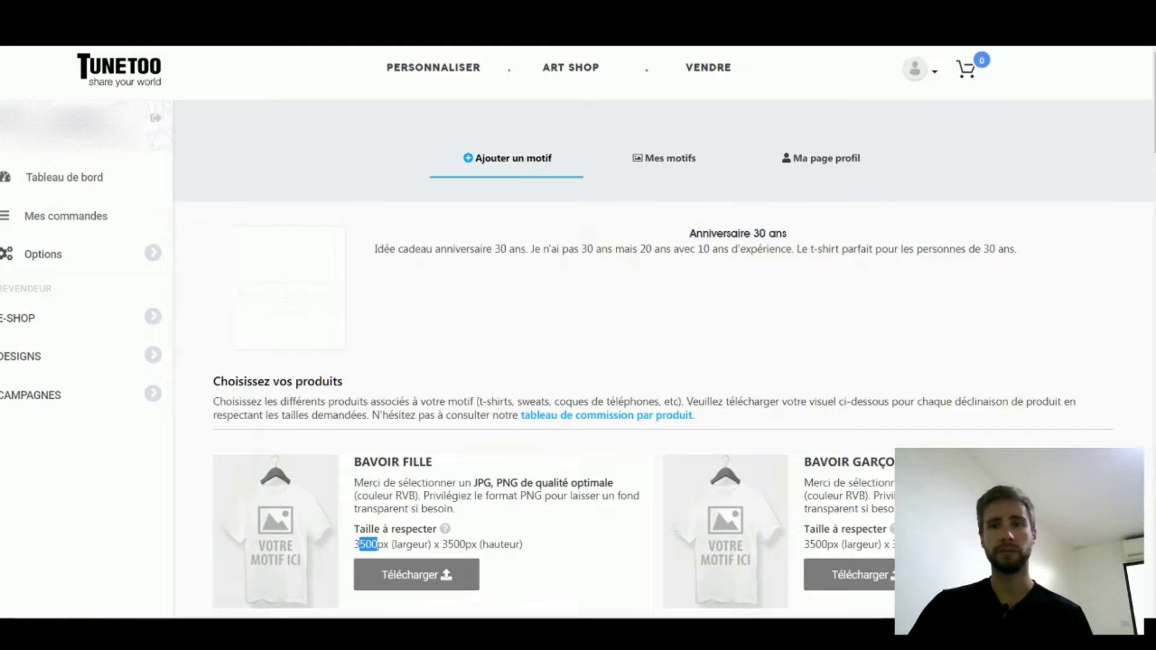
Start a new campaign from the campaigns page and look over the T-shirt's colours, price and product details.
left_click(42, 400)
left_click(43, 400)
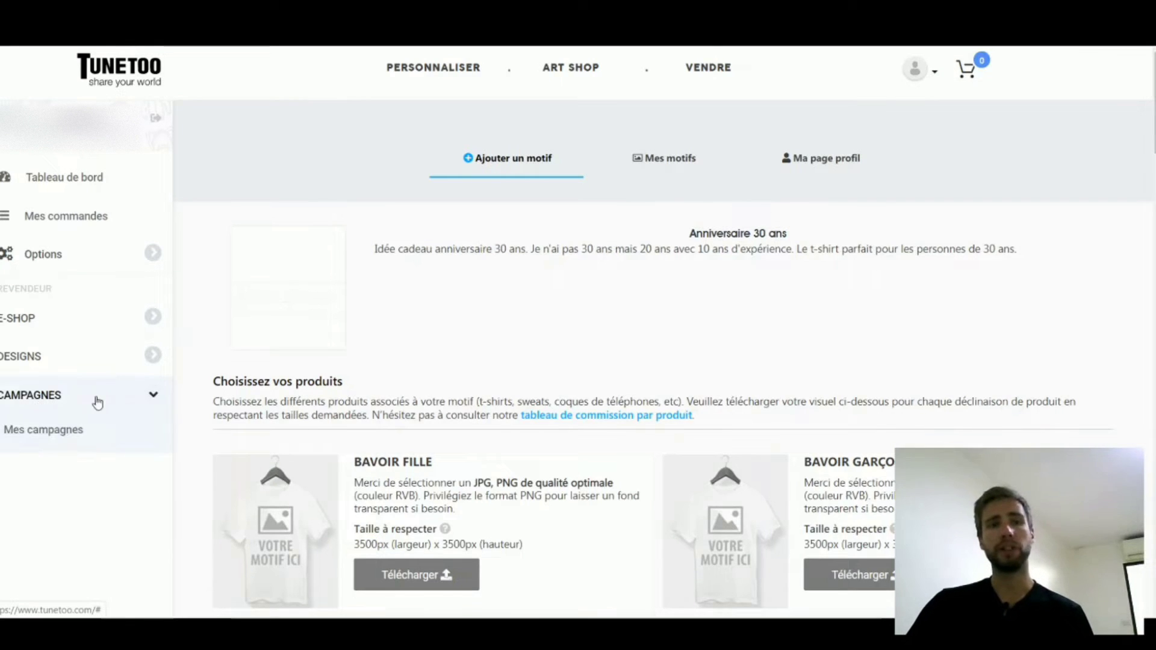
left_click(121, 447)
left_click(726, 161)
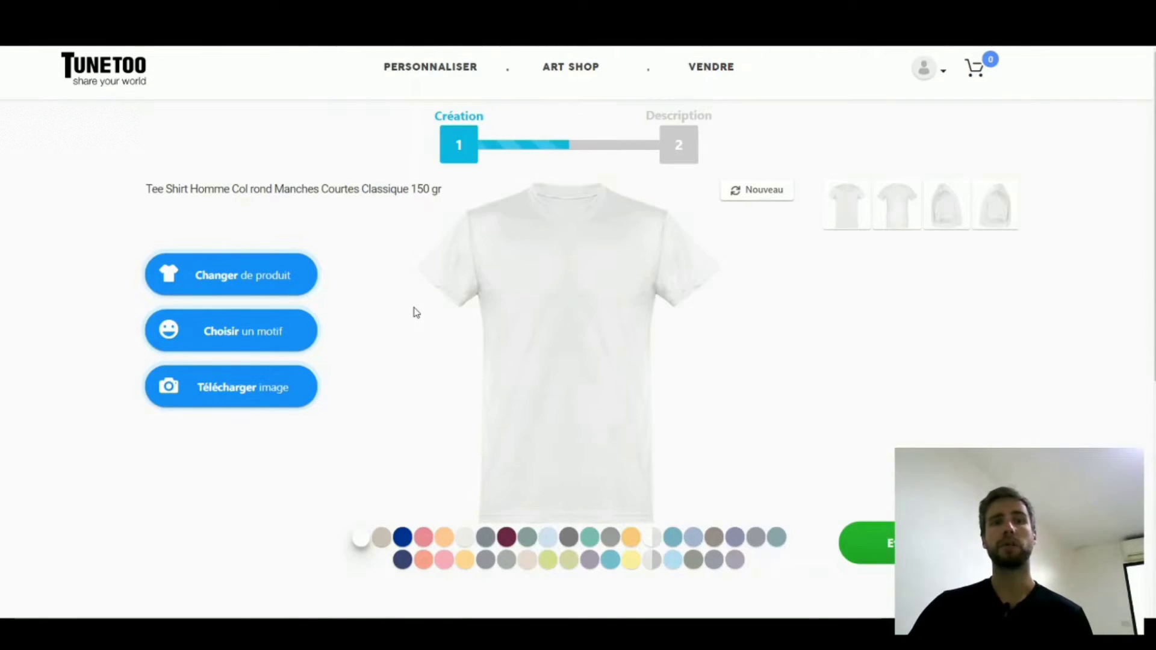
scroll(415, 312, "down", 4)
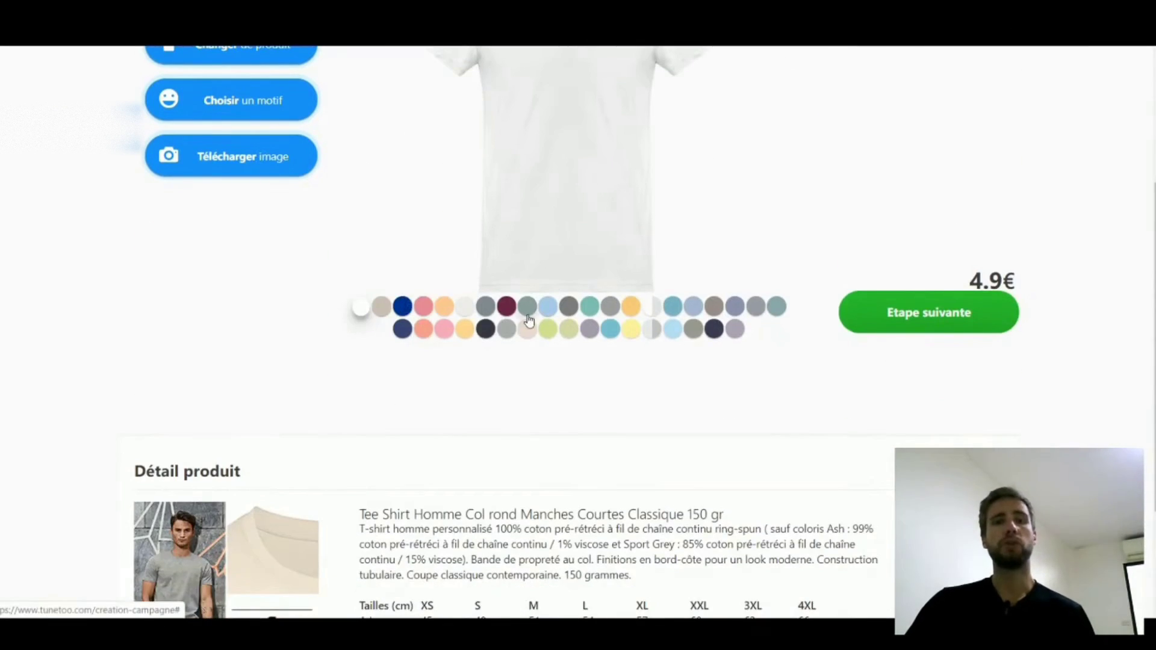
scroll(650, 418, "up", 4)
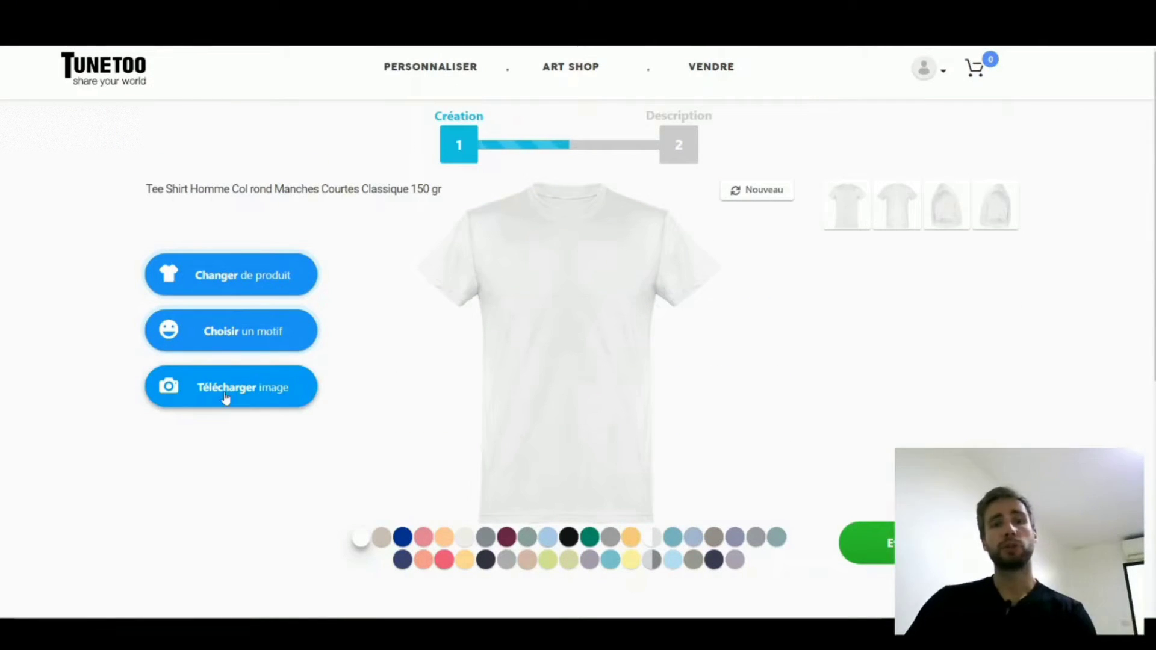
Browse the men's products and their prices in the product catalogue, and close it without changing the product.
left_click(260, 287)
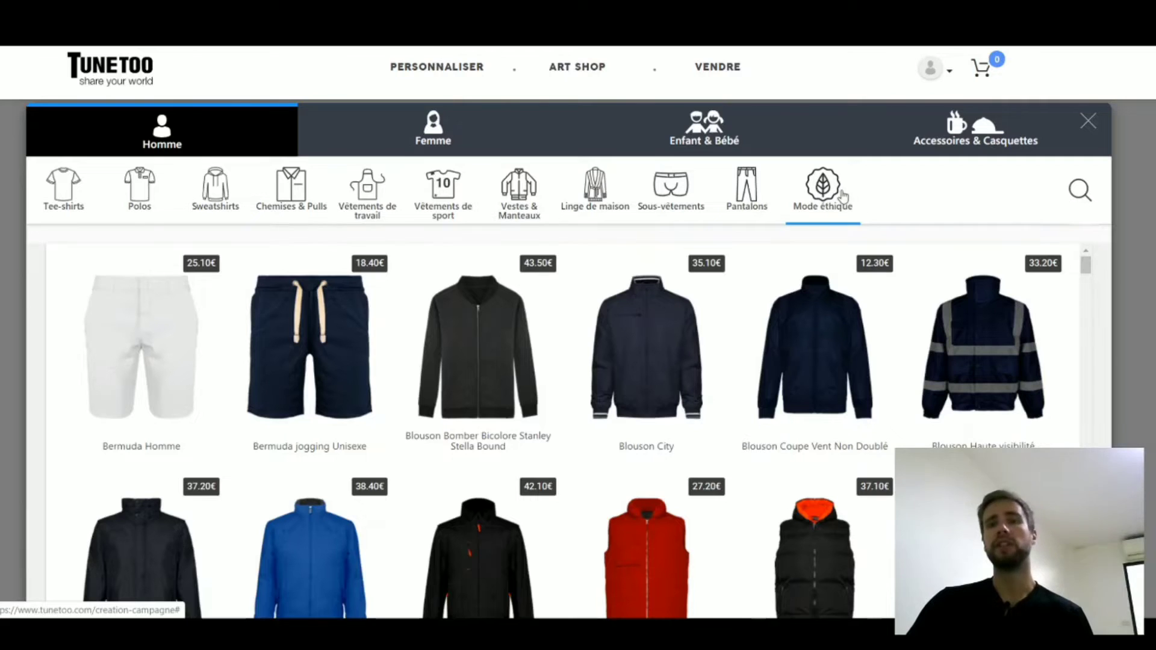
scroll(900, 382, "down", 8)
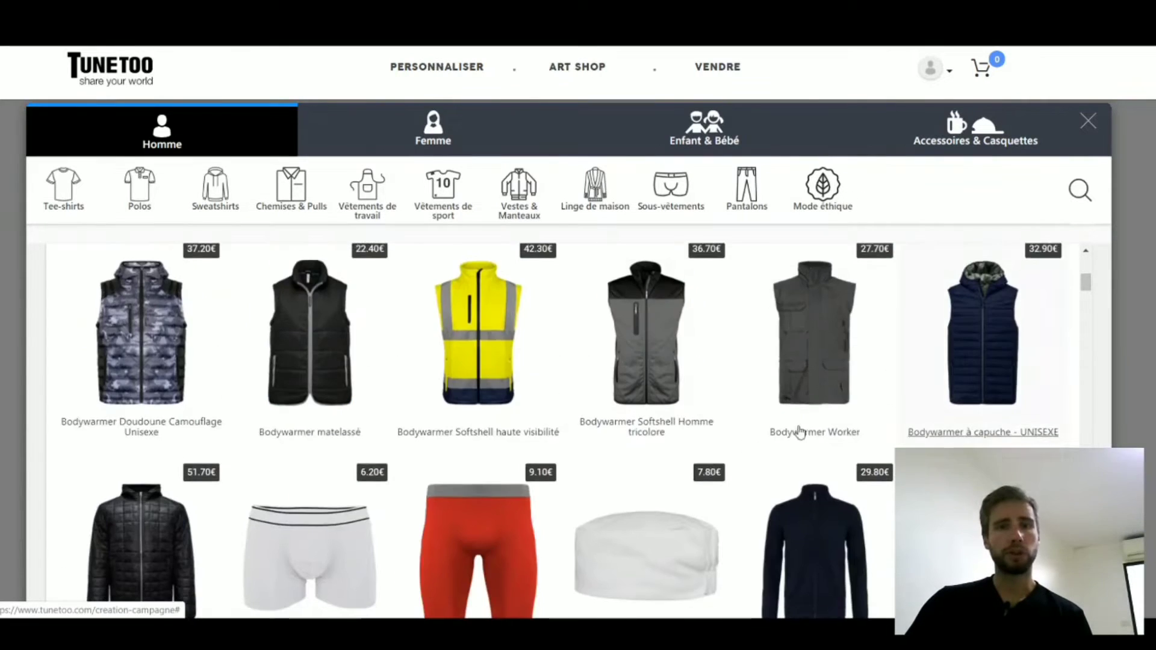
scroll(602, 385, "down", 10)
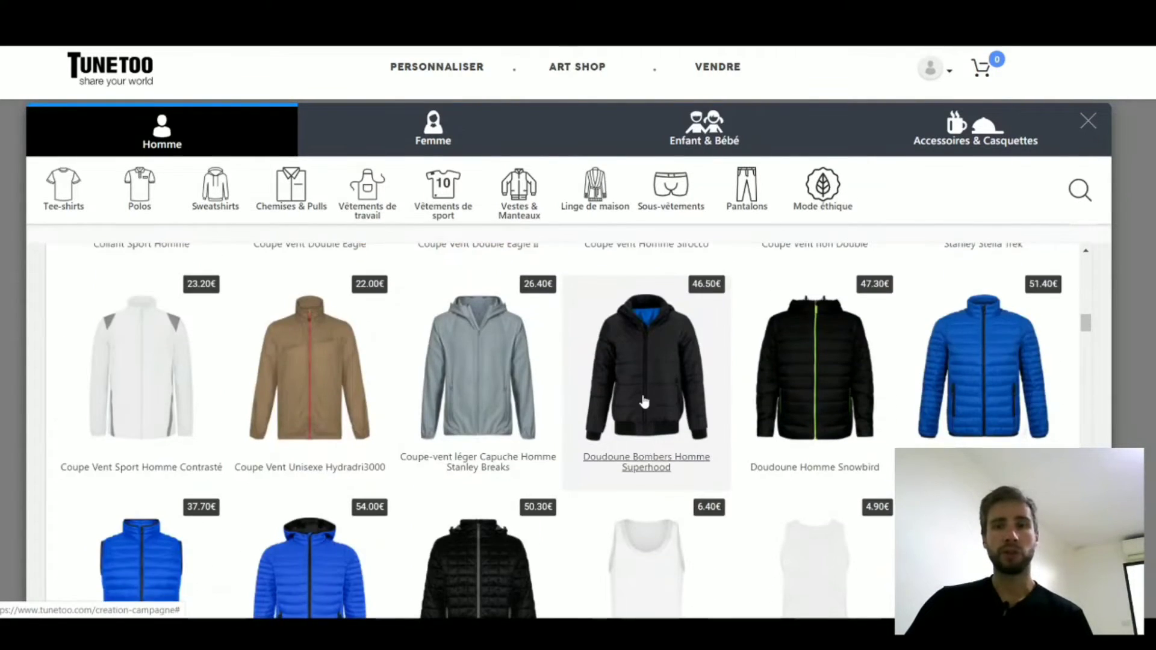
scroll(647, 399, "down", 4)
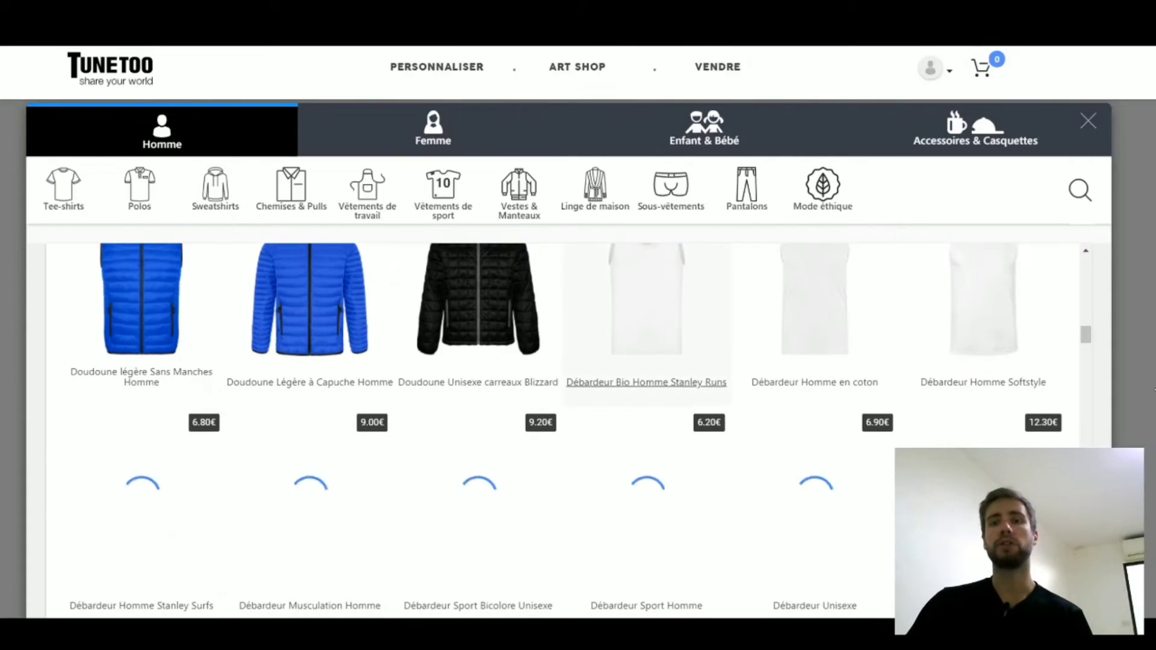
scroll(1089, 349, "down", 3)
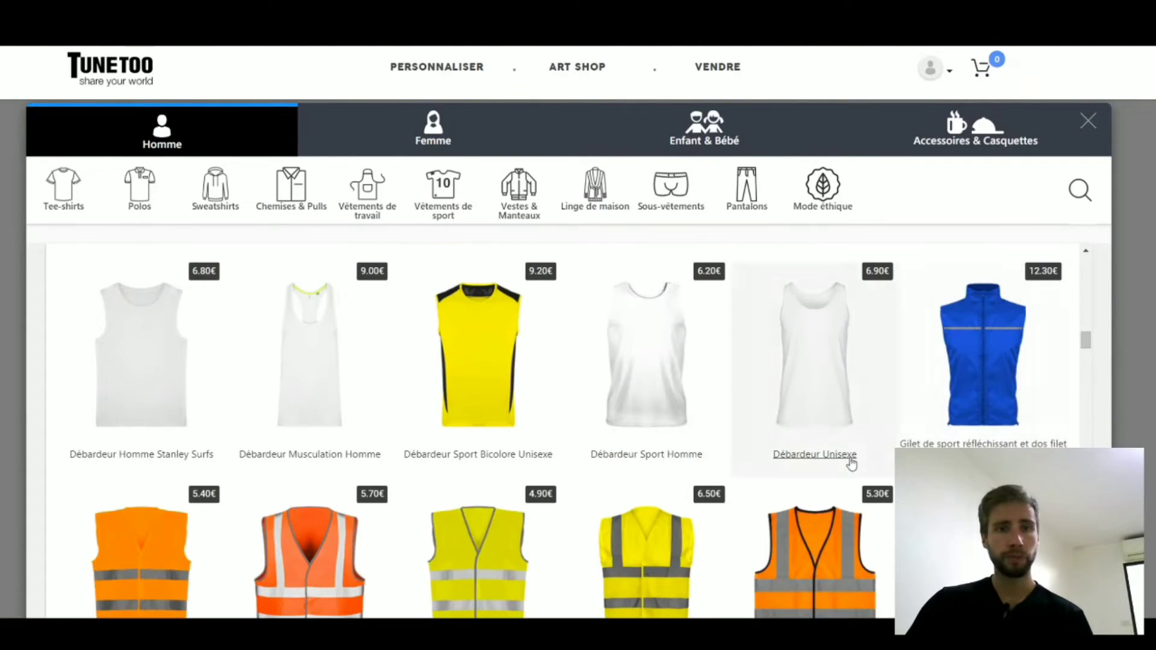
scroll(855, 462, "down", 3)
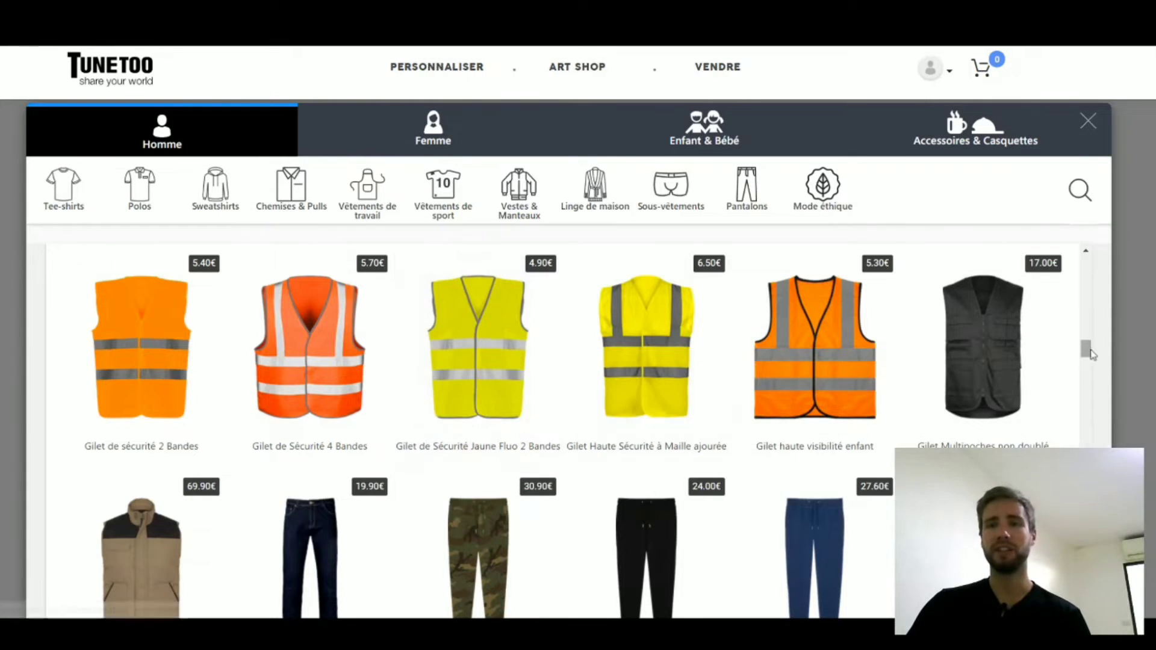
left_click_drag(1087, 351, 1090, 367)
scroll(957, 372, "down", 5)
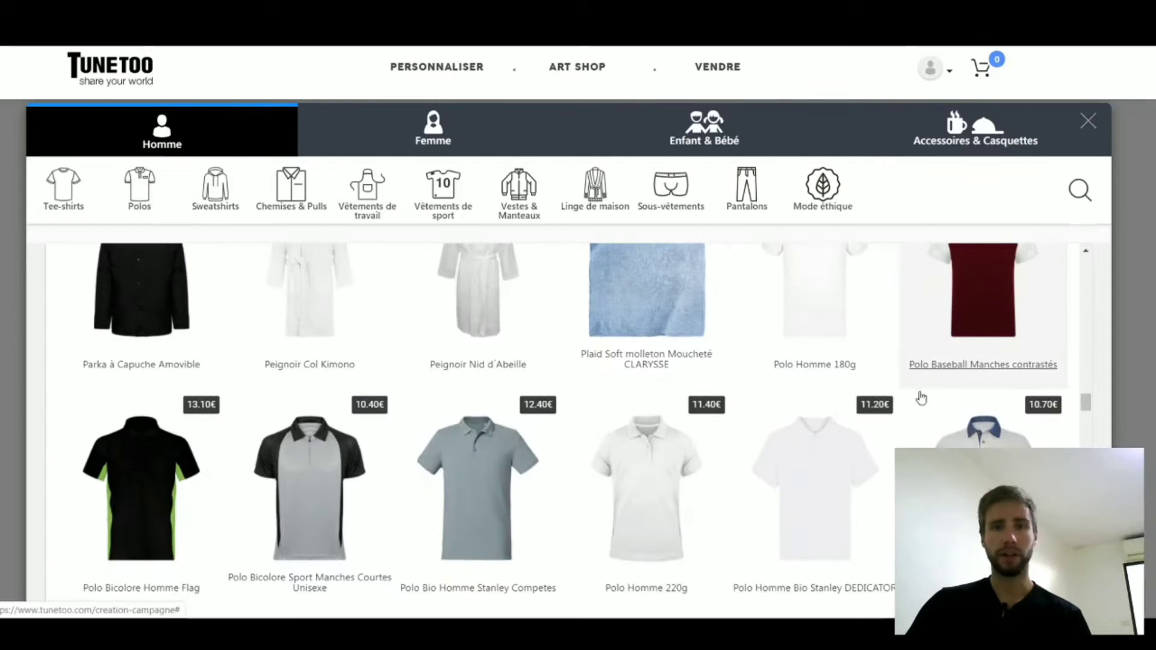
scroll(649, 488, "down", 5)
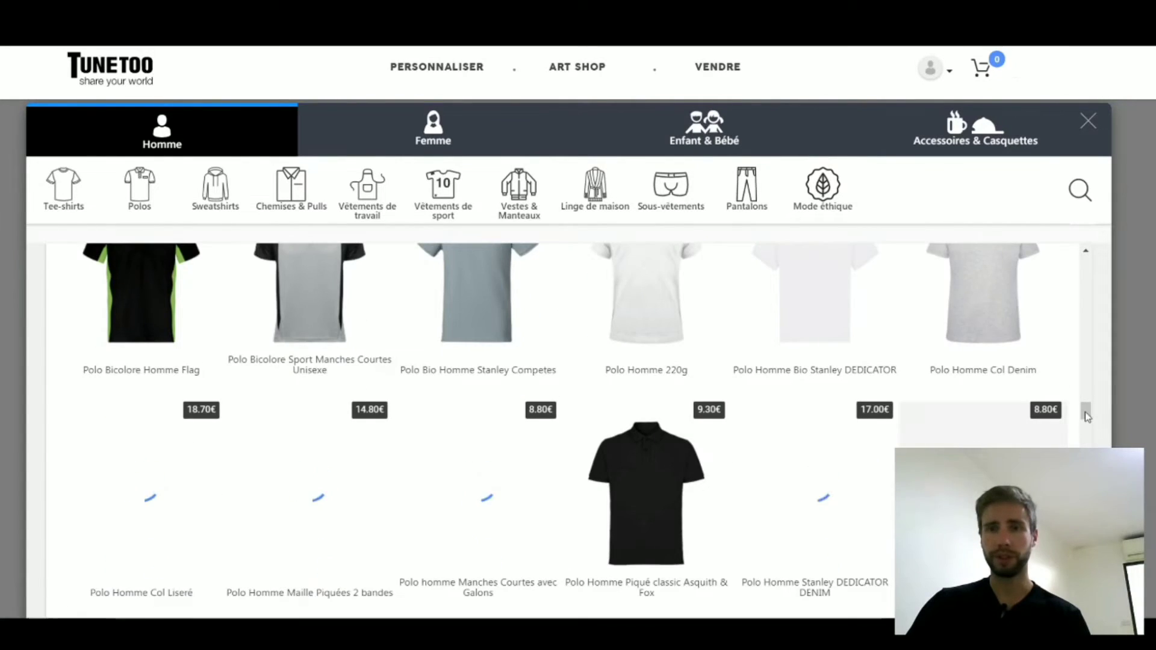
scroll(1027, 313, "up", 15)
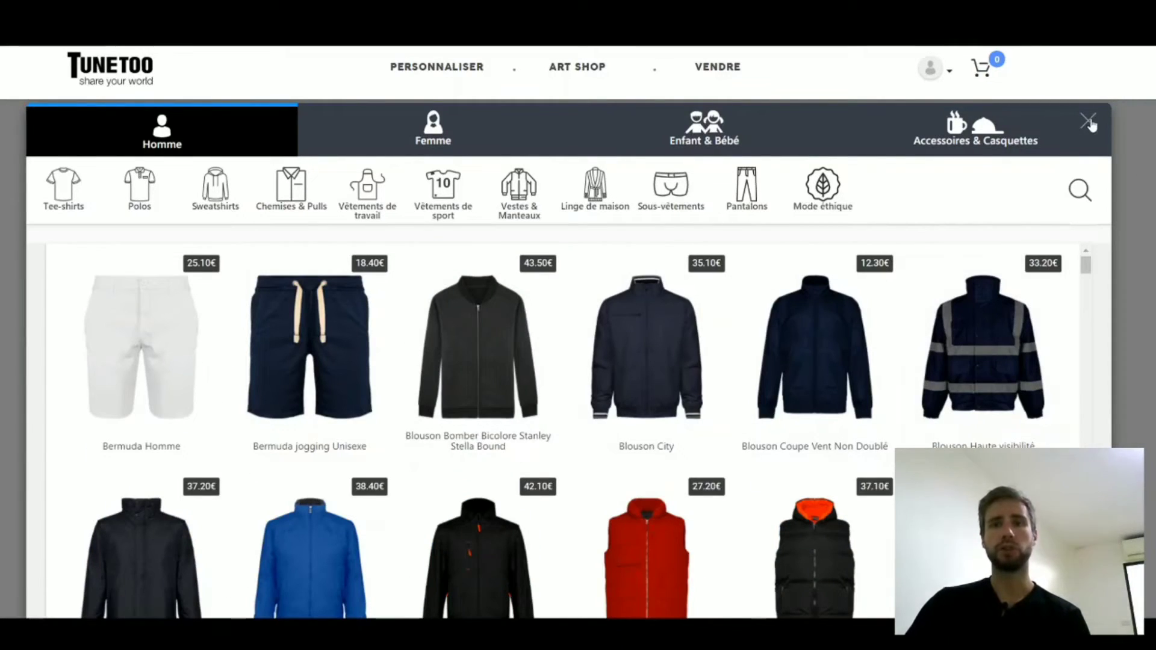
left_click(1117, 214)
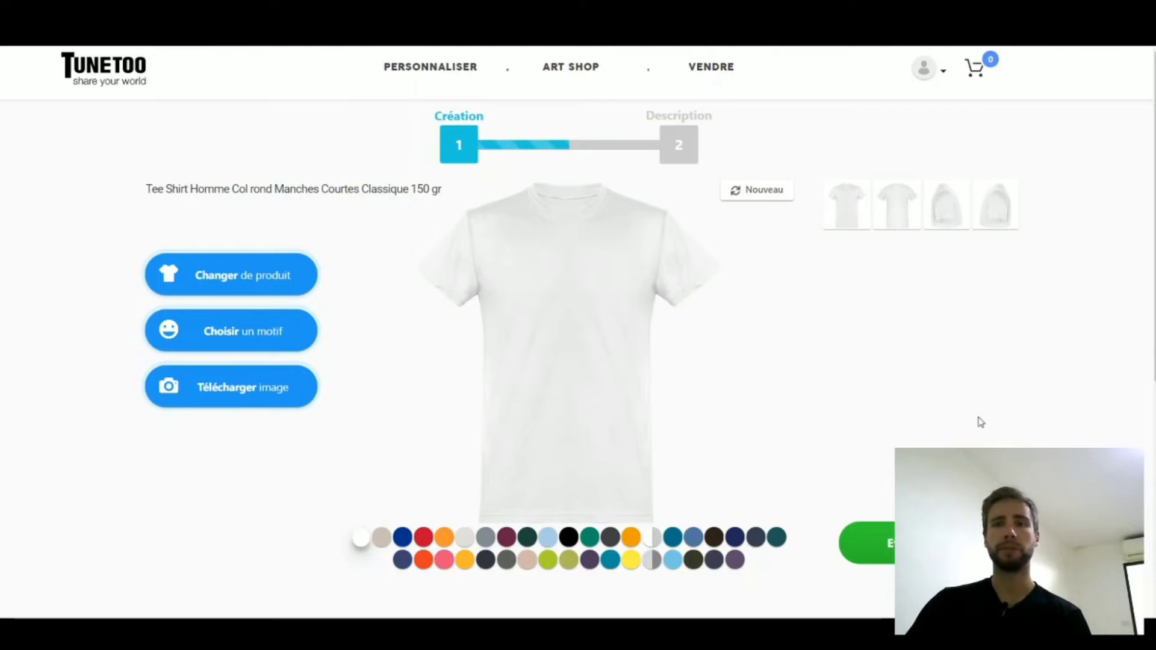
Upload the image "trafic gratuit sur YOUTUBE.png" onto the front of the T-shirt and delete it again.
left_click(237, 397)
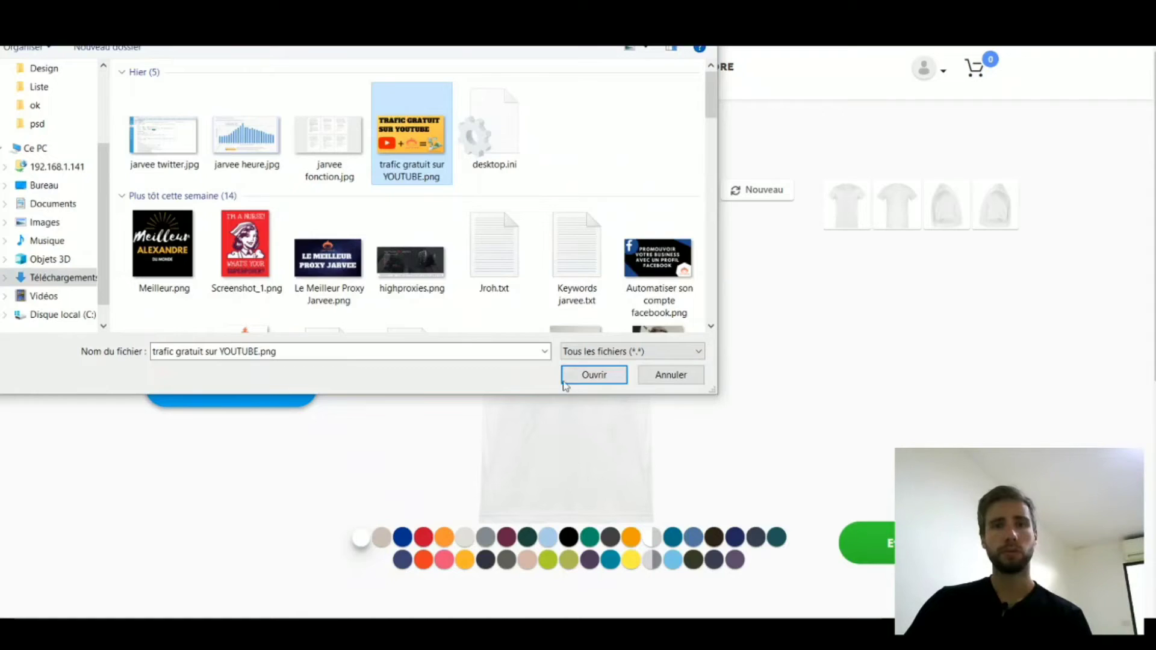
left_click(592, 376)
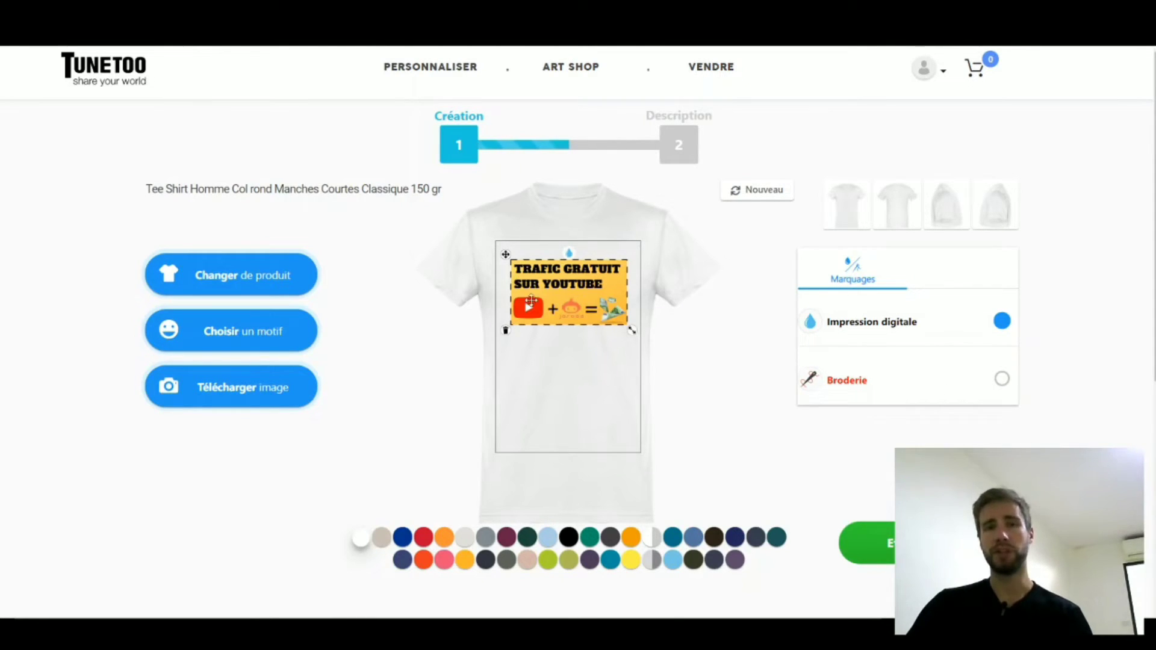
left_click(505, 330)
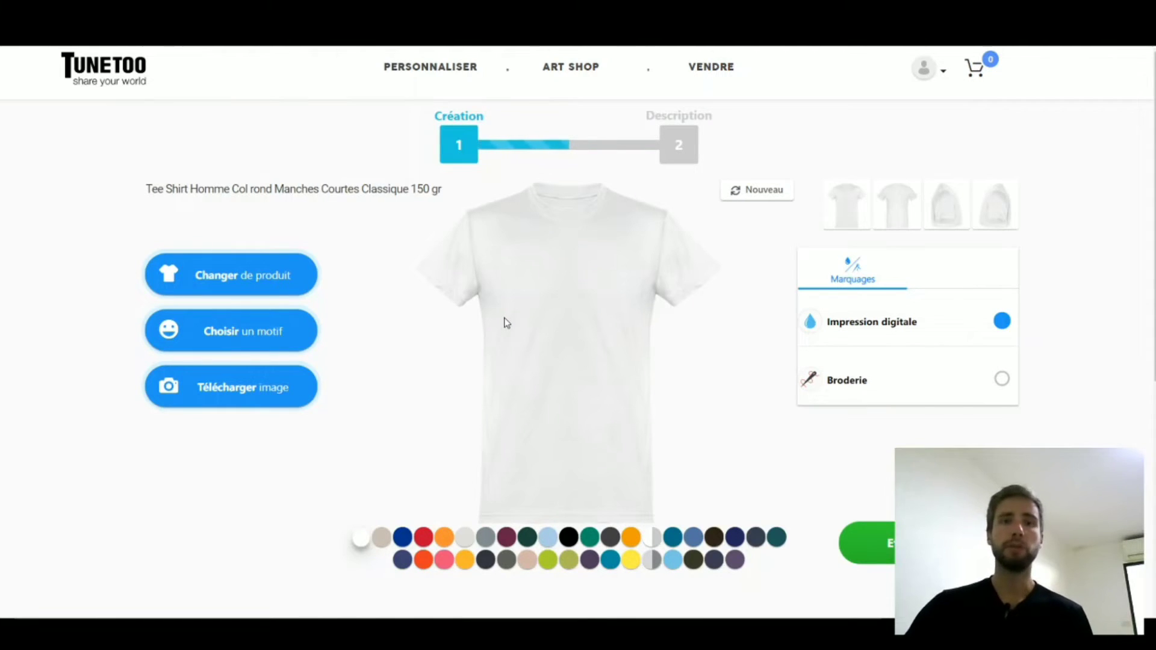
Open the design library and examine the commission table, highlighting the designer commissions for T-shirt Homme Oversized Stanley Skates and T-shirt Femme Stella Loves.
left_click(265, 338)
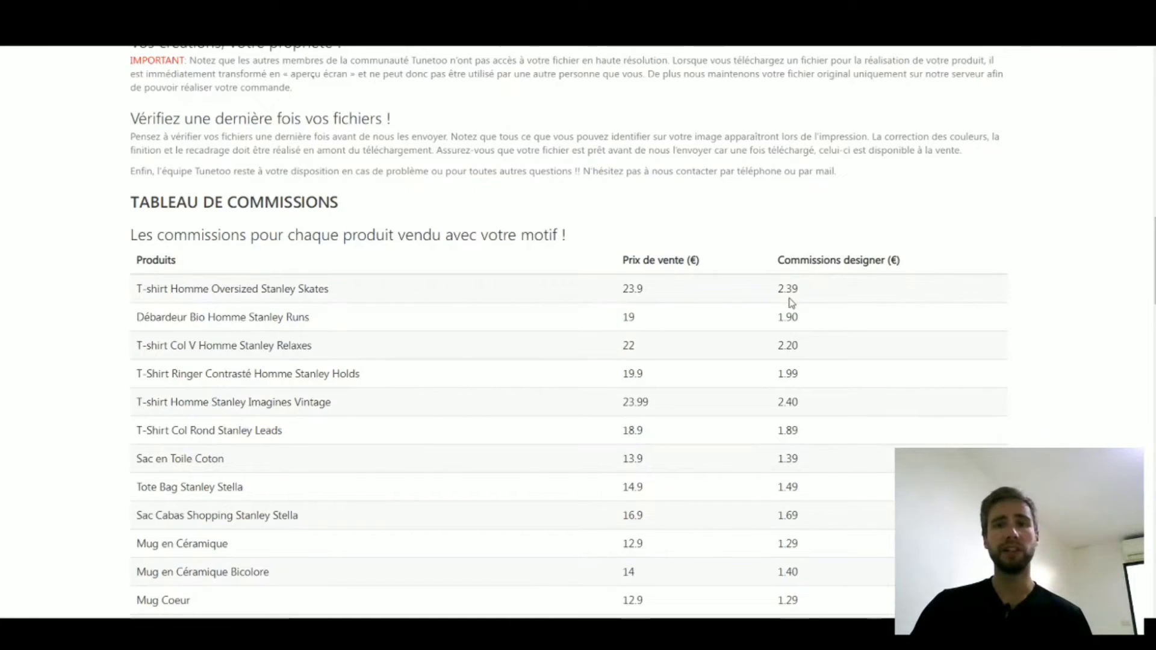
double_click(783, 290)
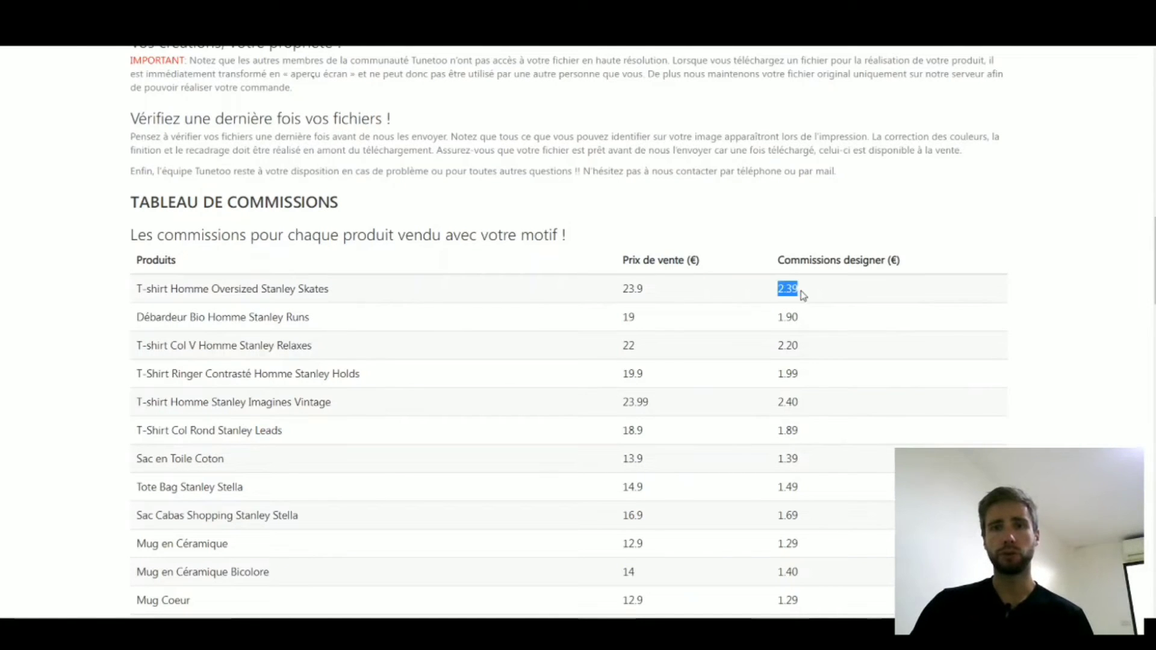
scroll(810, 309, "down", 5)
scroll(731, 253, "down", 5)
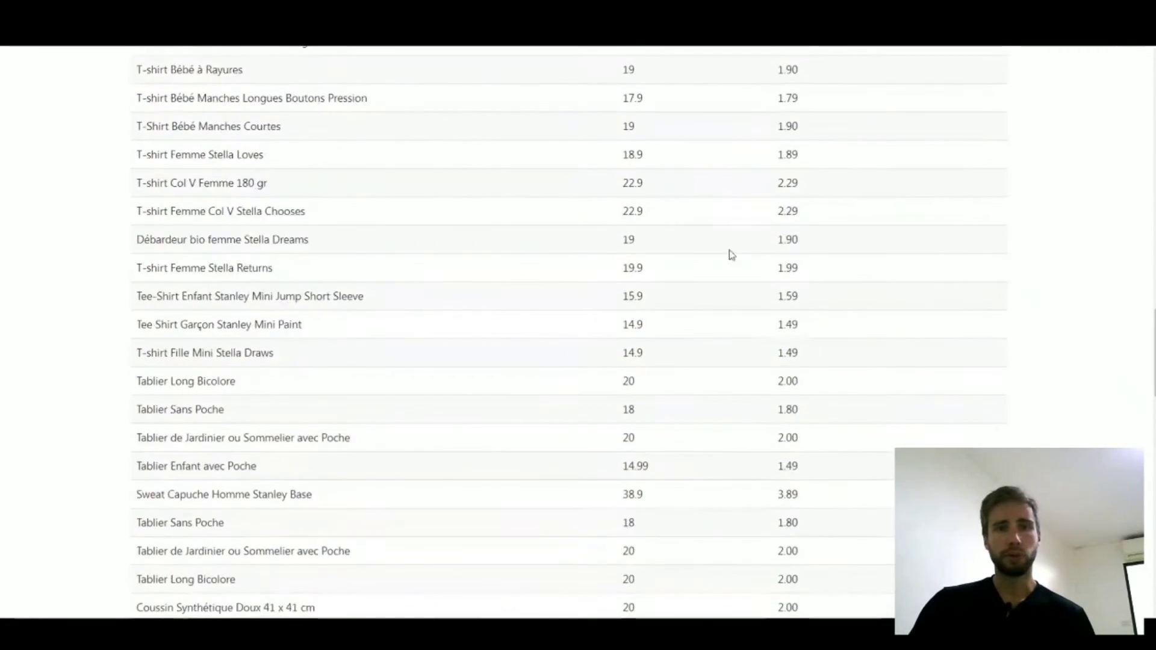
scroll(186, 295, "down", 14)
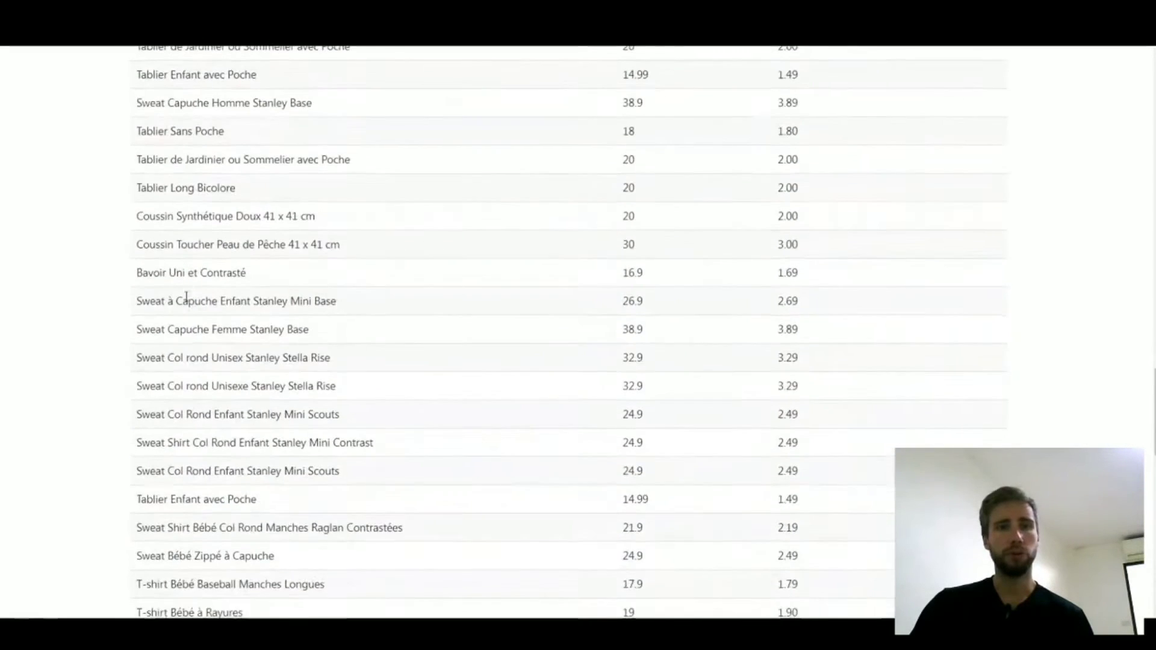
scroll(242, 341, "down", 1)
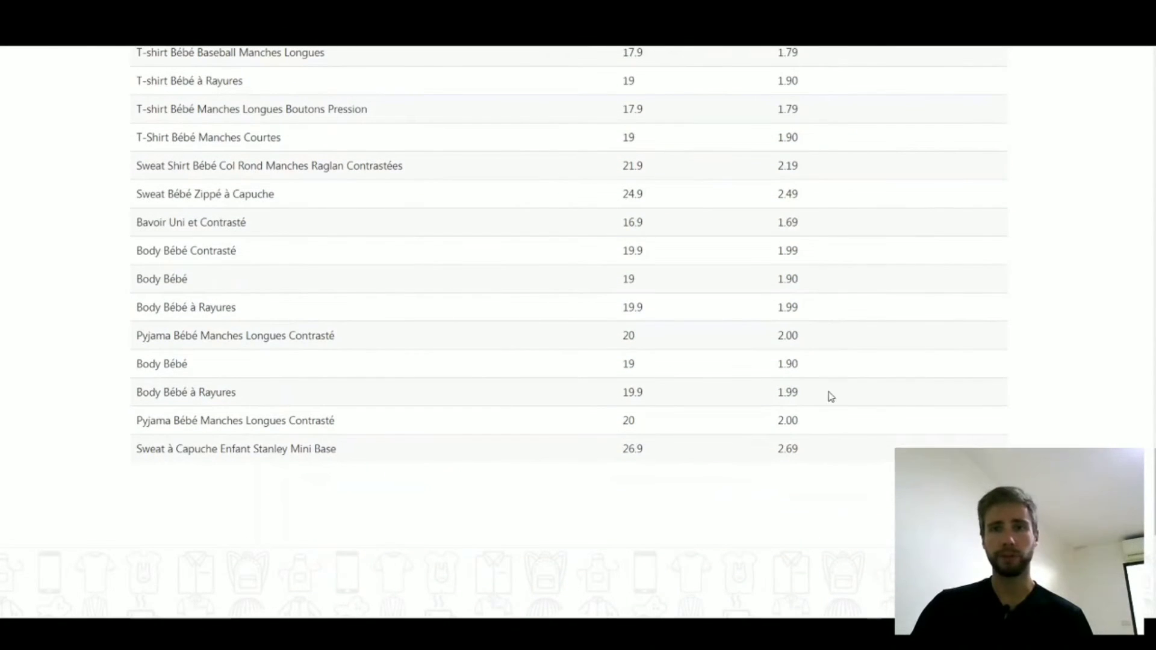
scroll(831, 396, "up", 16)
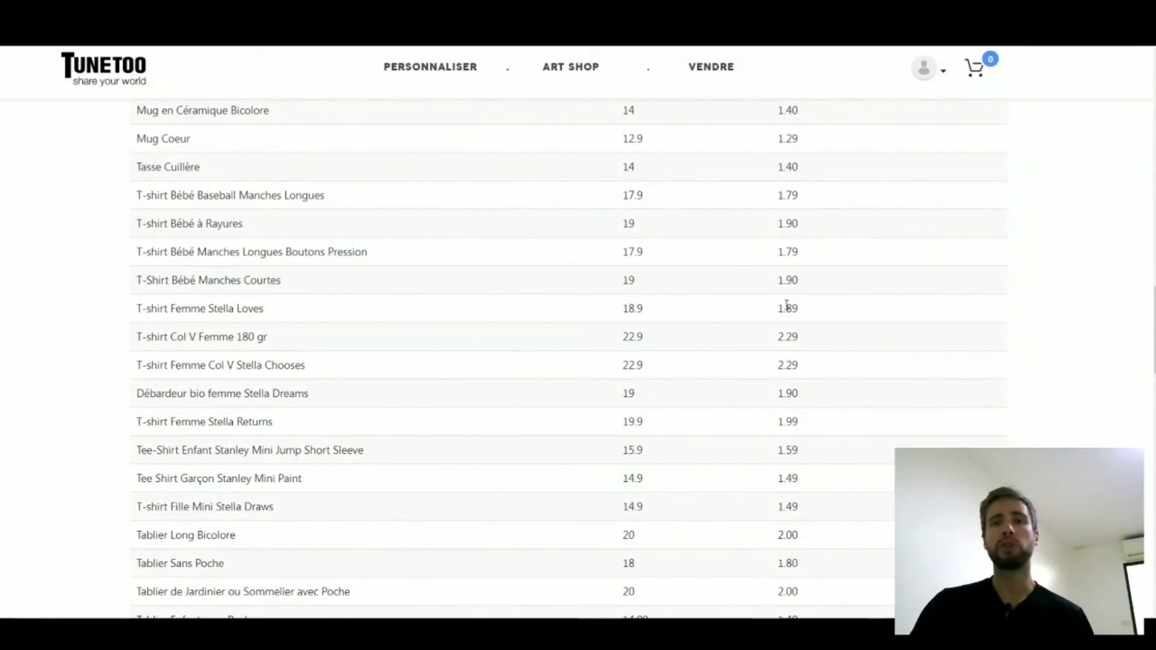
left_click_drag(797, 306, 784, 308)
scroll(766, 278, "up", 8)
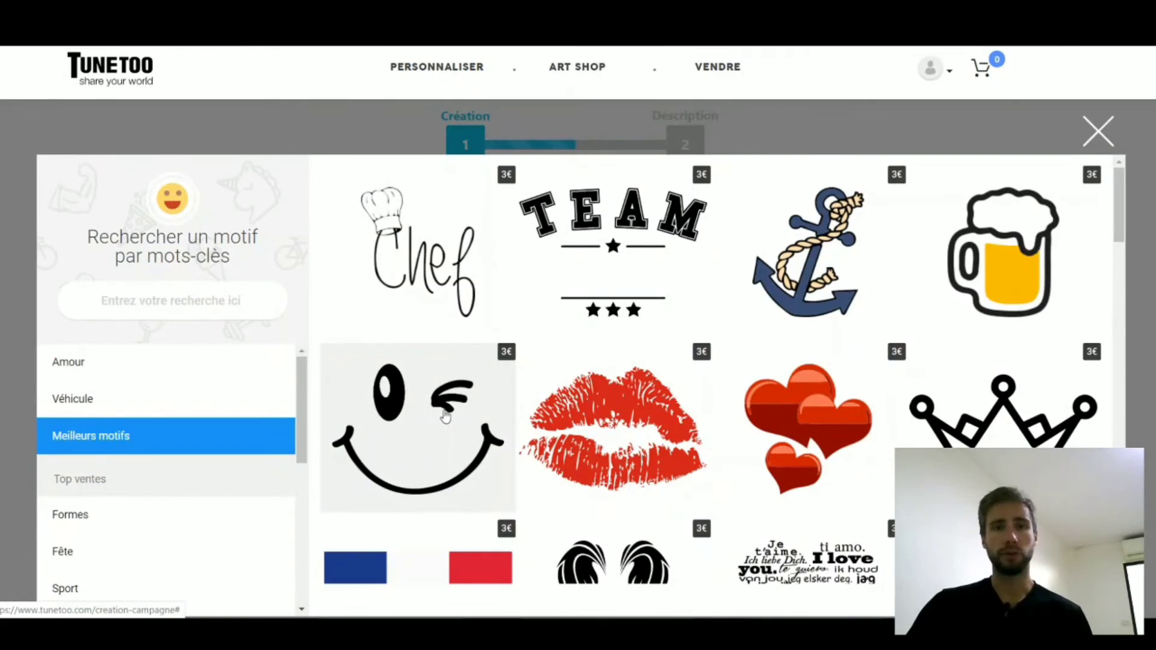
Add the winking smiley from the best designs to the T-shirt and move it slightly higher on the chest.
left_click(411, 419)
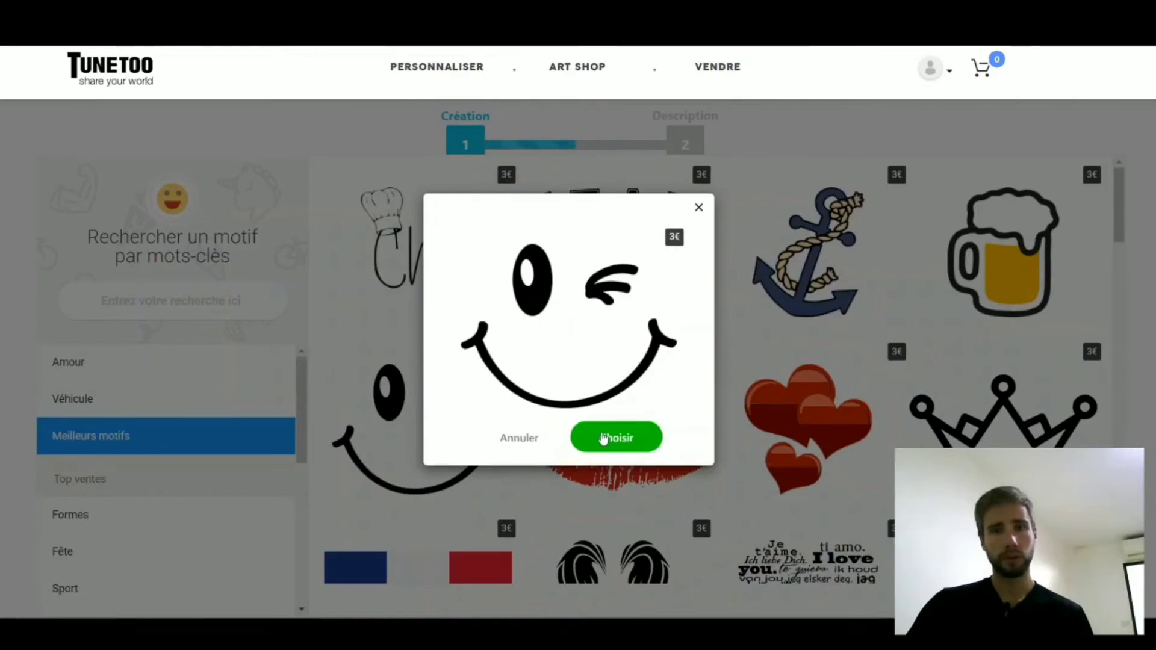
left_click(603, 438)
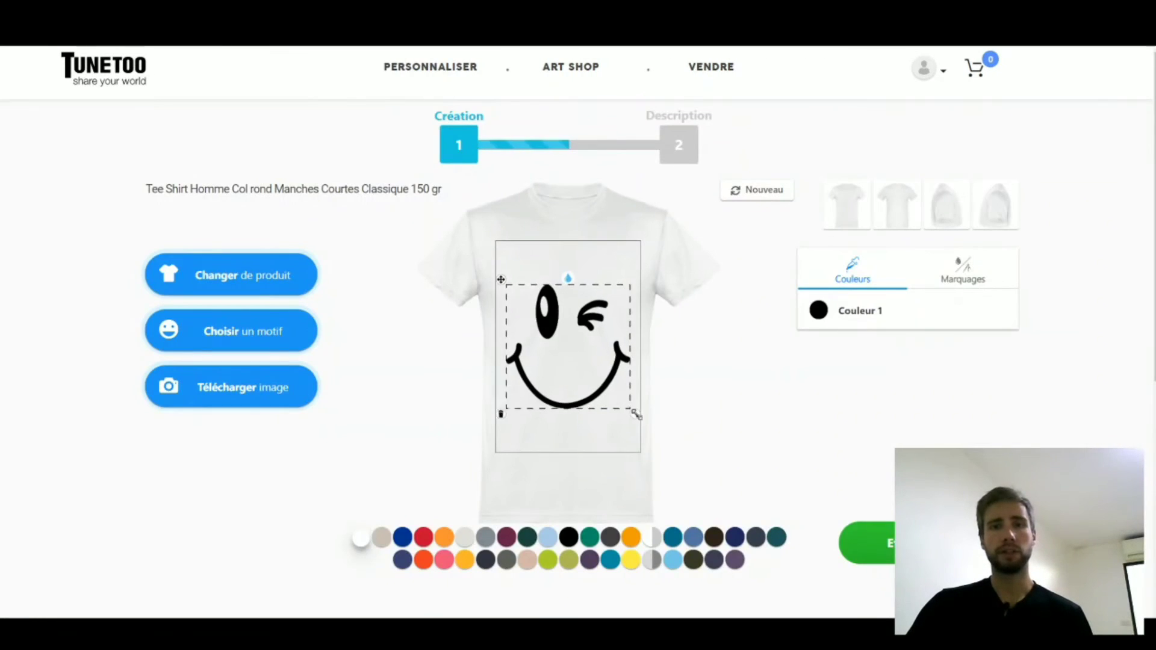
left_click_drag(608, 379, 607, 356)
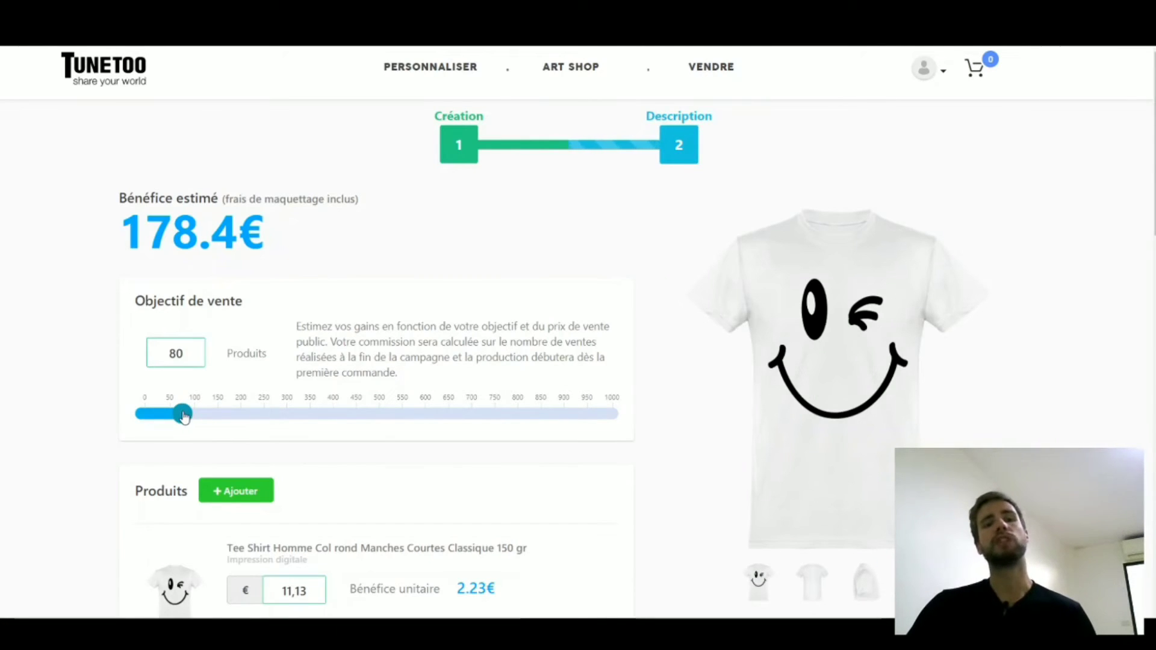
Lower the campaign's sales goal to 1 product and set the T-shirt's selling price to 22 €.
left_click_drag(184, 416, 146, 415)
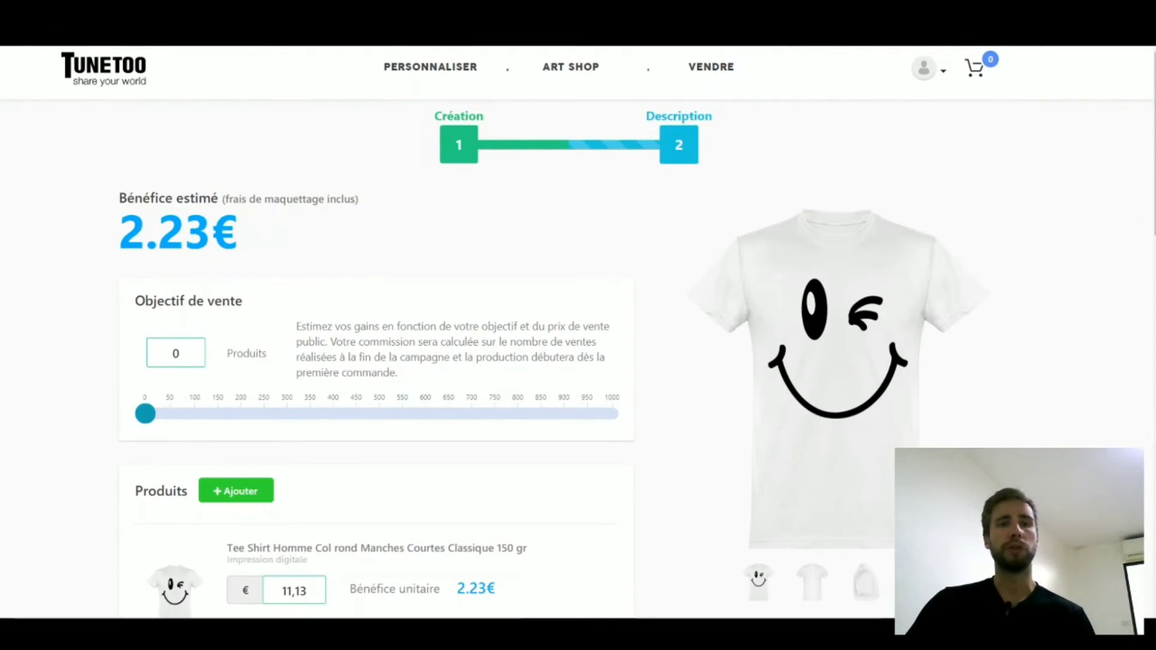
scroll(454, 384, "down", 5)
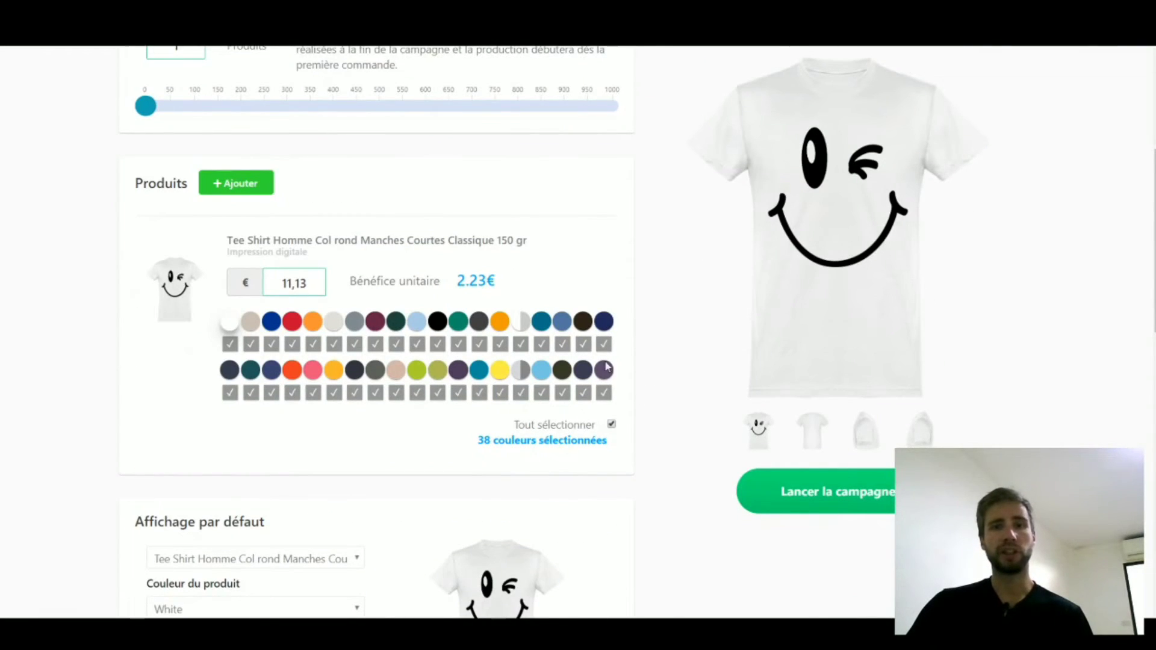
left_click_drag(306, 283, 259, 286)
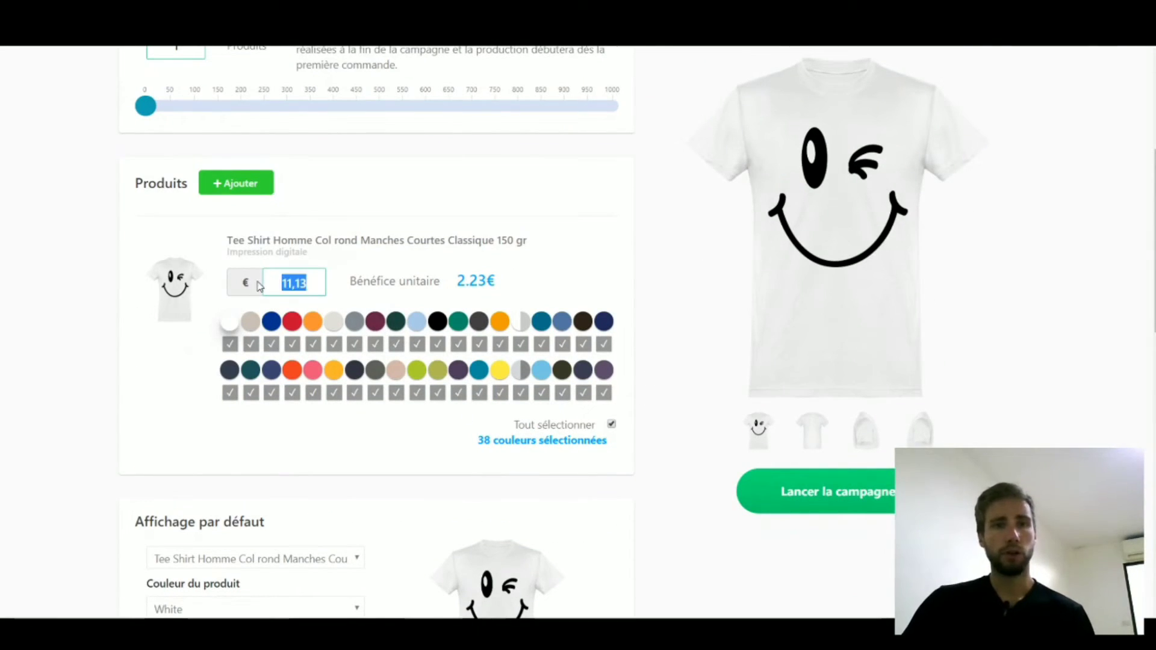
type("22")
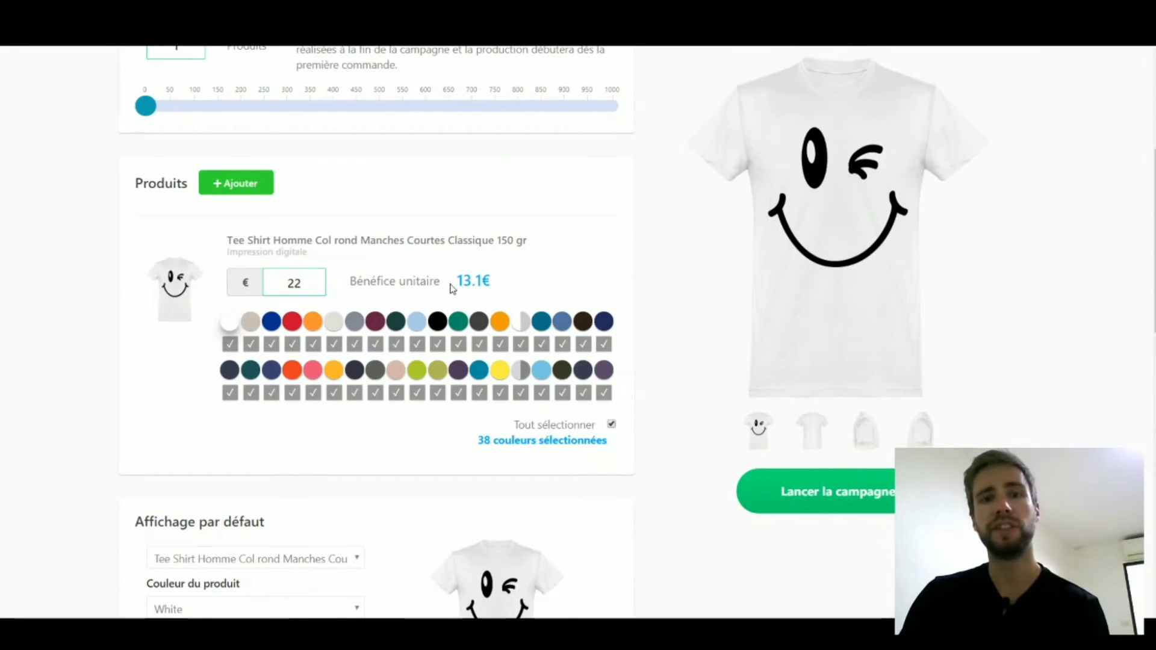
left_click_drag(459, 283, 485, 283)
left_click(501, 279)
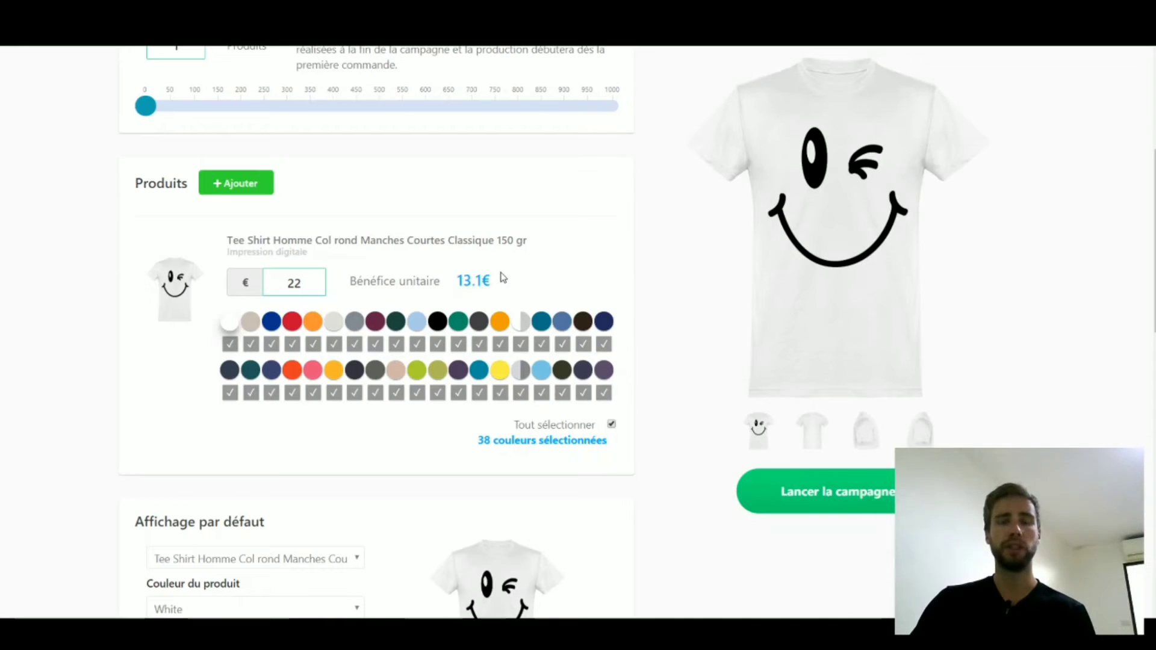
Examine the product, colour and face choices for the campaign's default display, leaving White and Face selected.
scroll(475, 283, "down", 5)
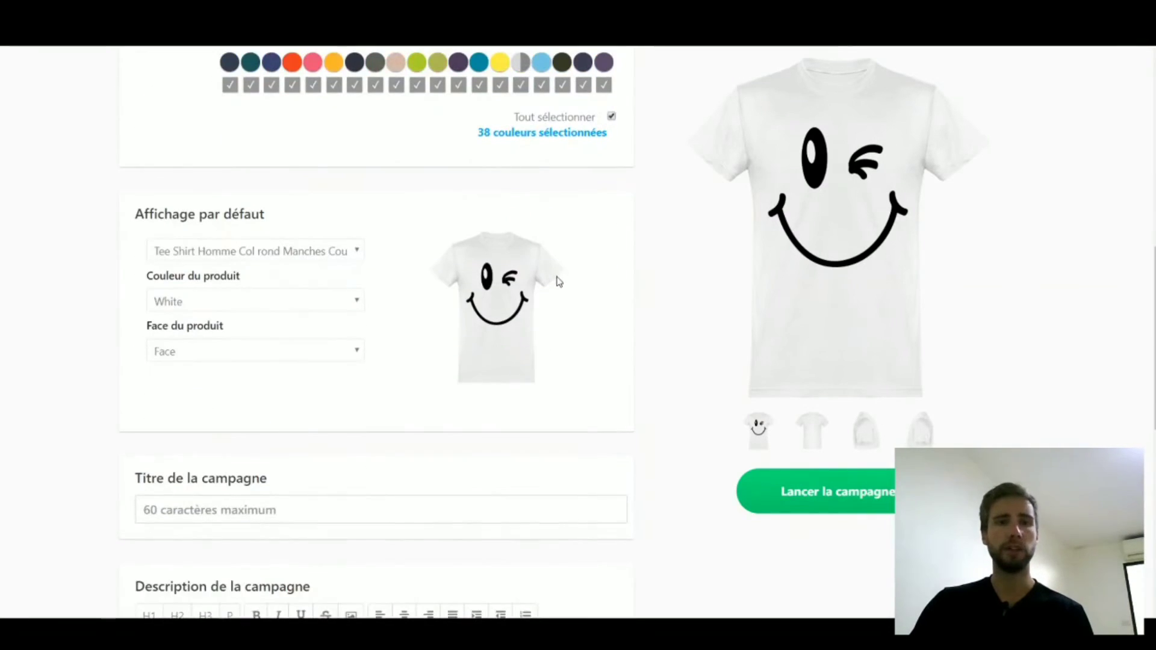
left_click(314, 255)
left_click(314, 255)
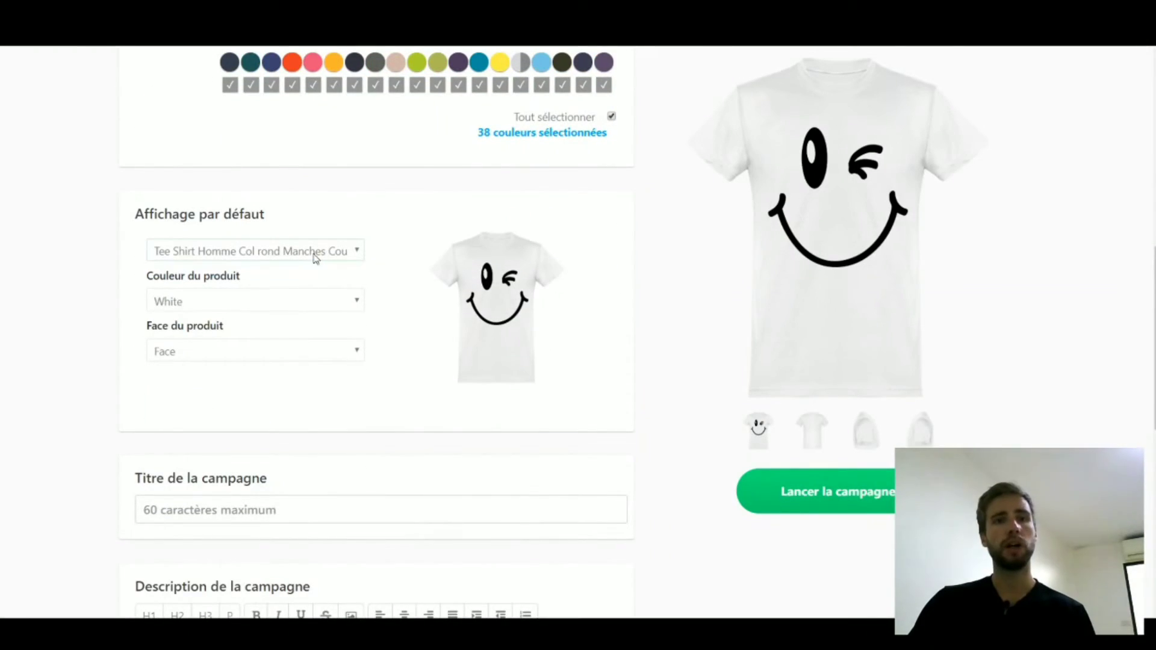
left_click(302, 304)
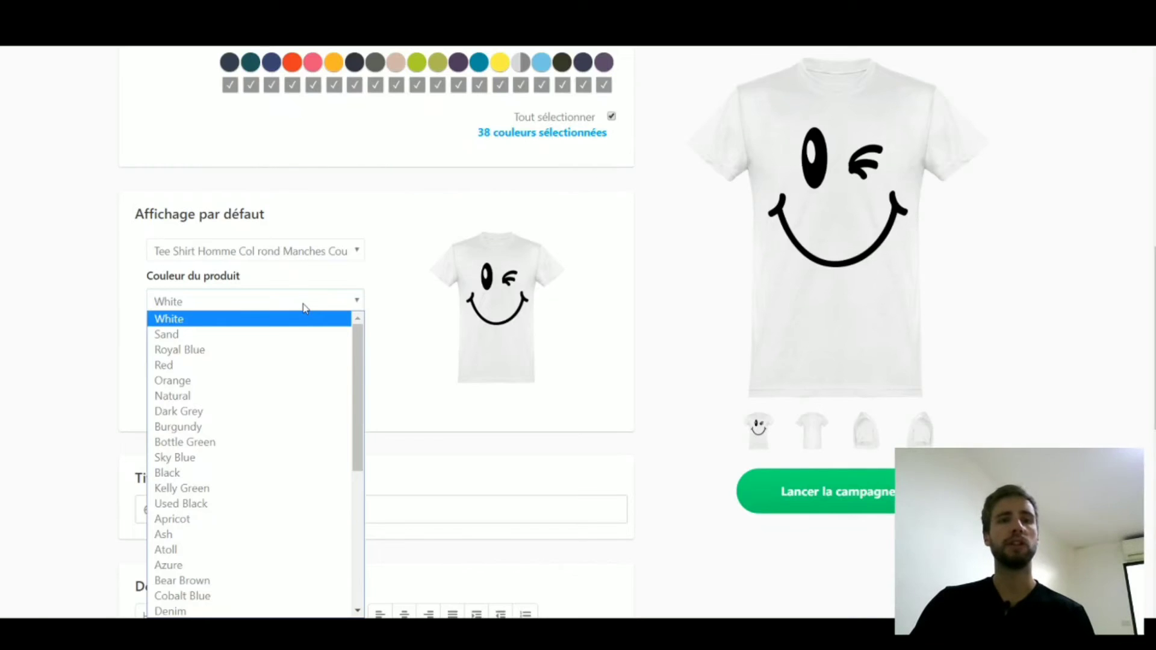
left_click(97, 298)
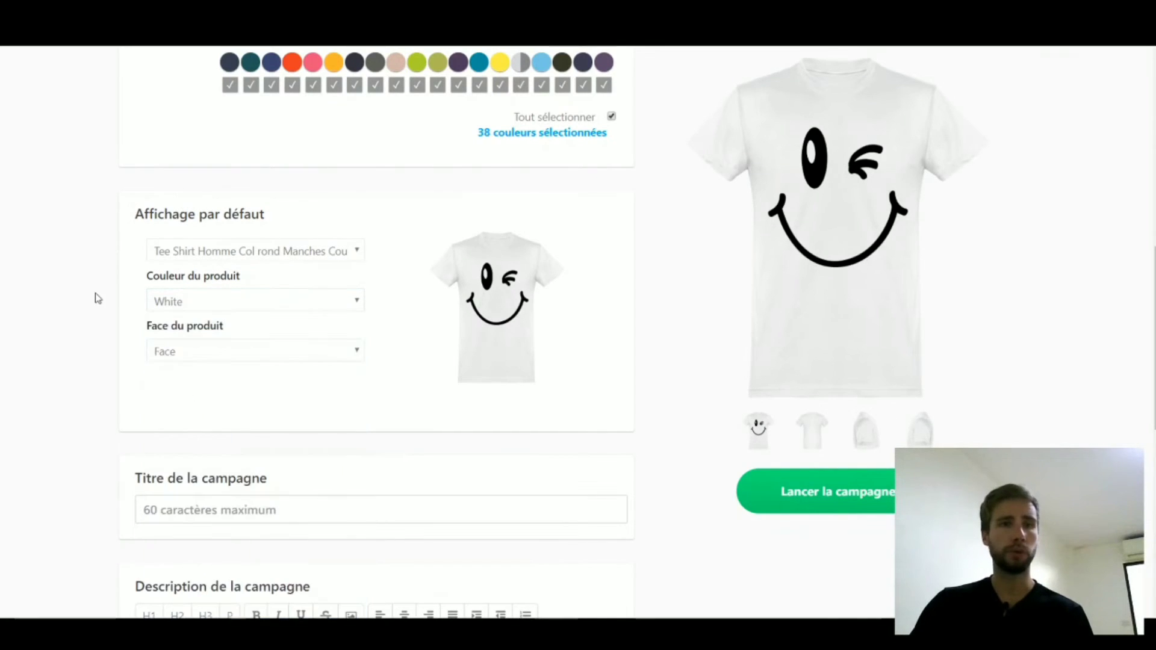
left_click(241, 356)
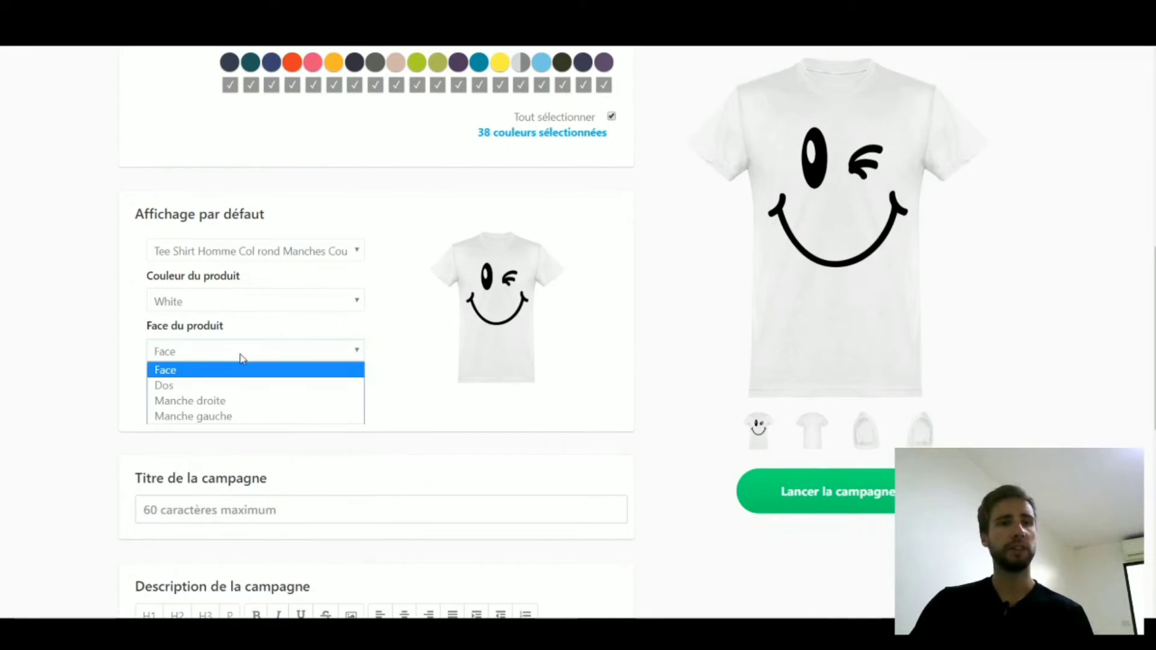
left_click(63, 310)
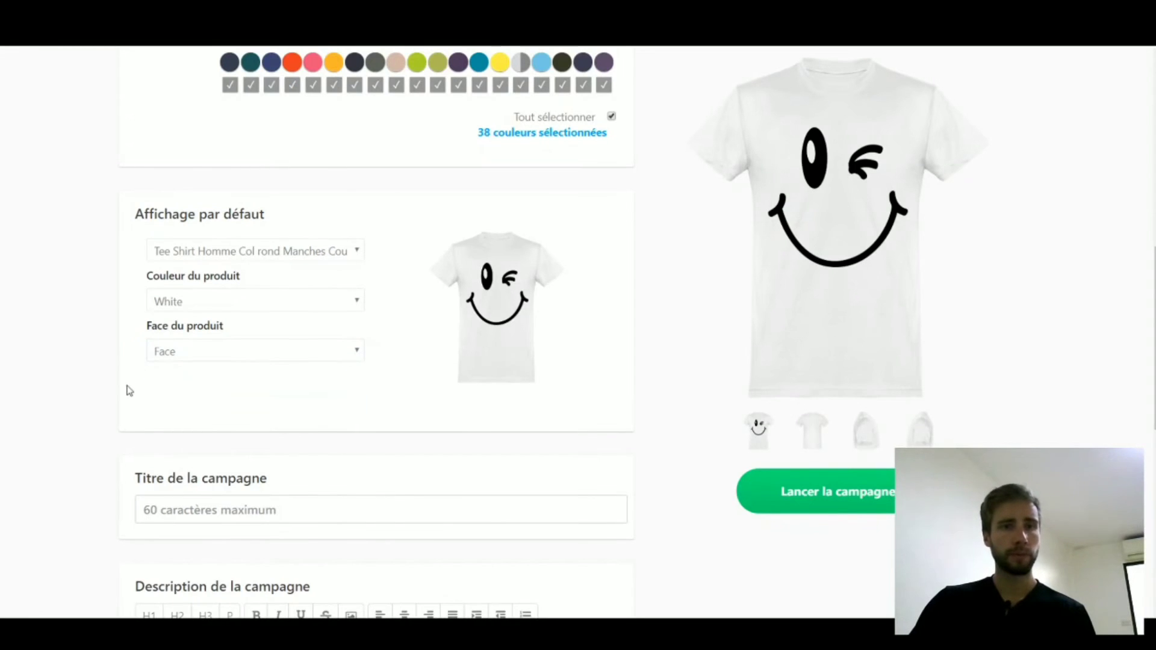
Look through the campaign's title, description, end date, URL and delivery option fields without filling them in.
scroll(128, 390, "down", 4)
left_click(274, 287)
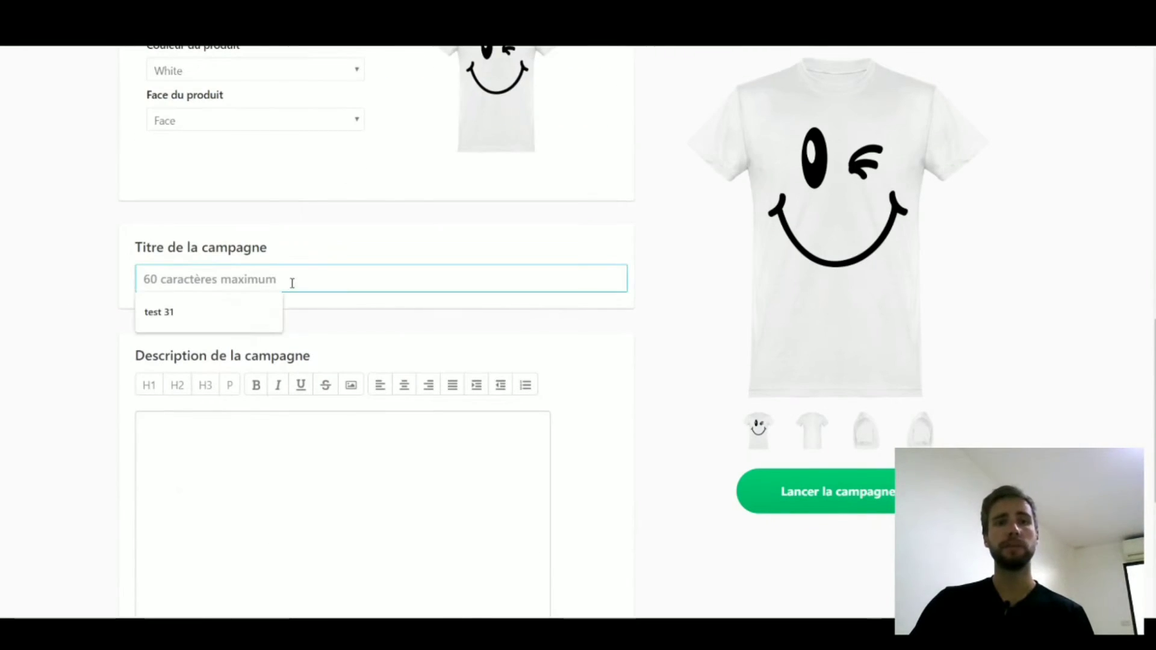
scroll(301, 295, "down", 4)
left_click(313, 302)
scroll(314, 299, "down", 2)
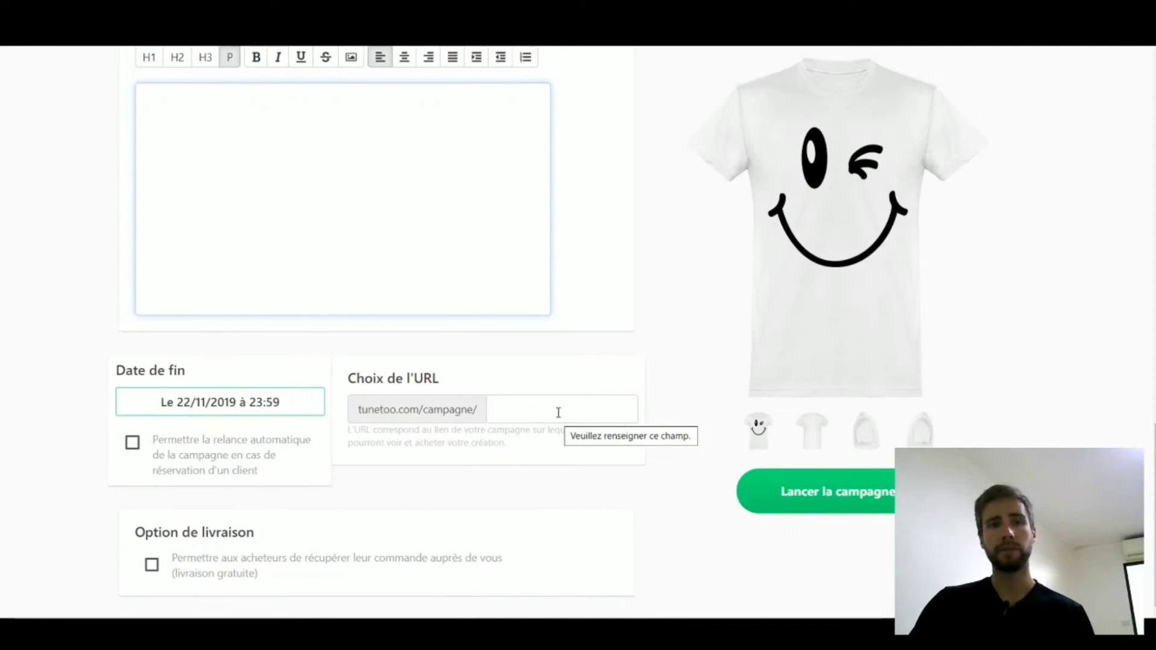
Set the campaign's end date to 16/11/2019 at 23:59 and allow its automatic relaunch when a customer makes a reservation.
left_click(132, 449)
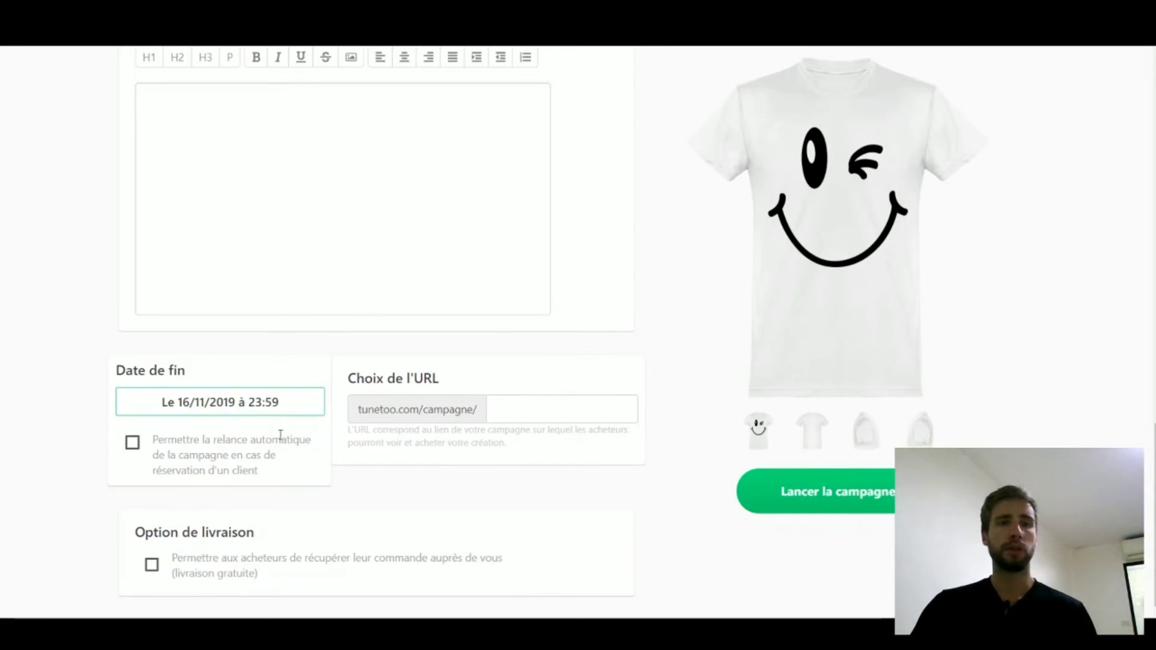
left_click(133, 444)
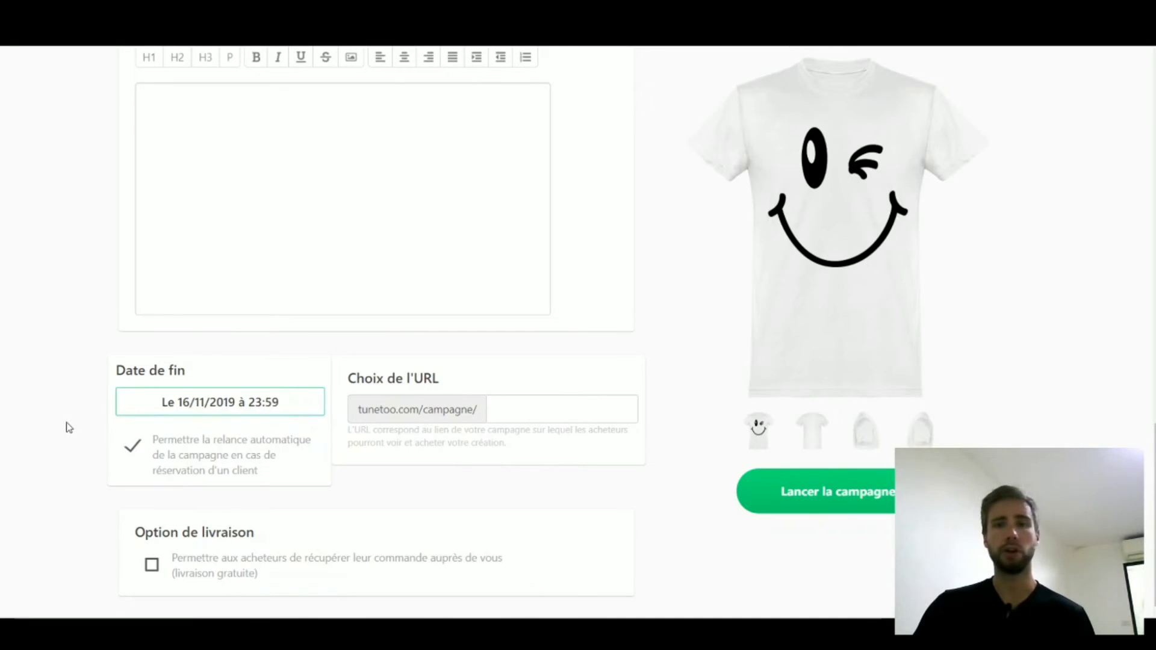
scroll(111, 402, "up", 1)
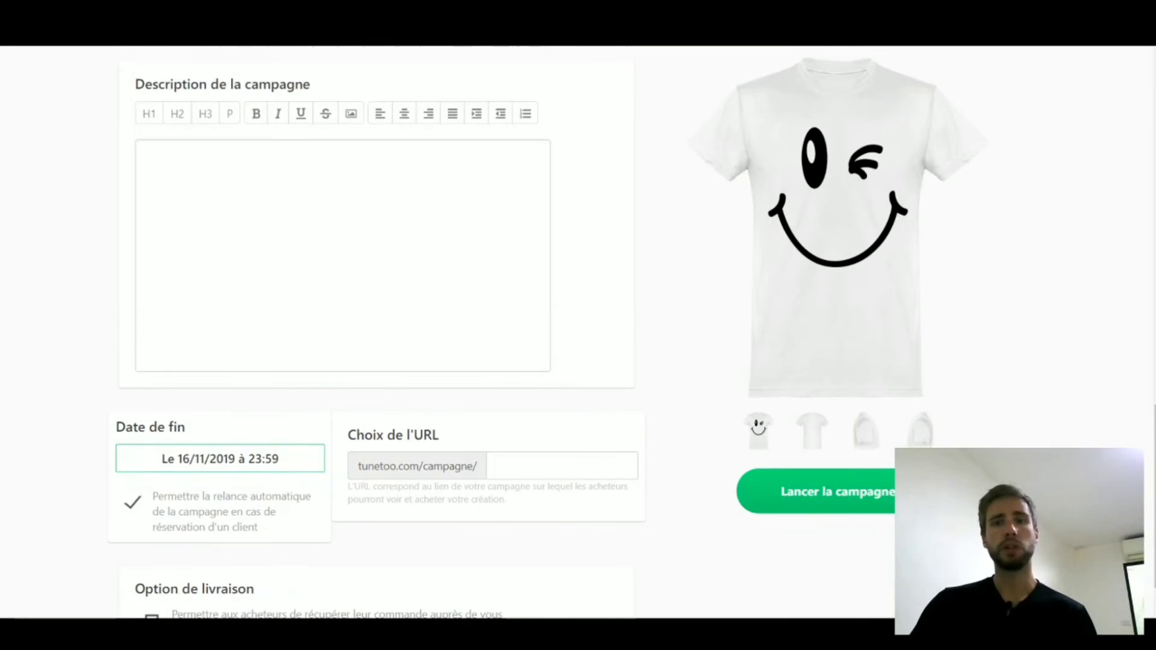
Try to launch the campaign with its title left empty, and return to the sales goal section.
left_click(836, 505)
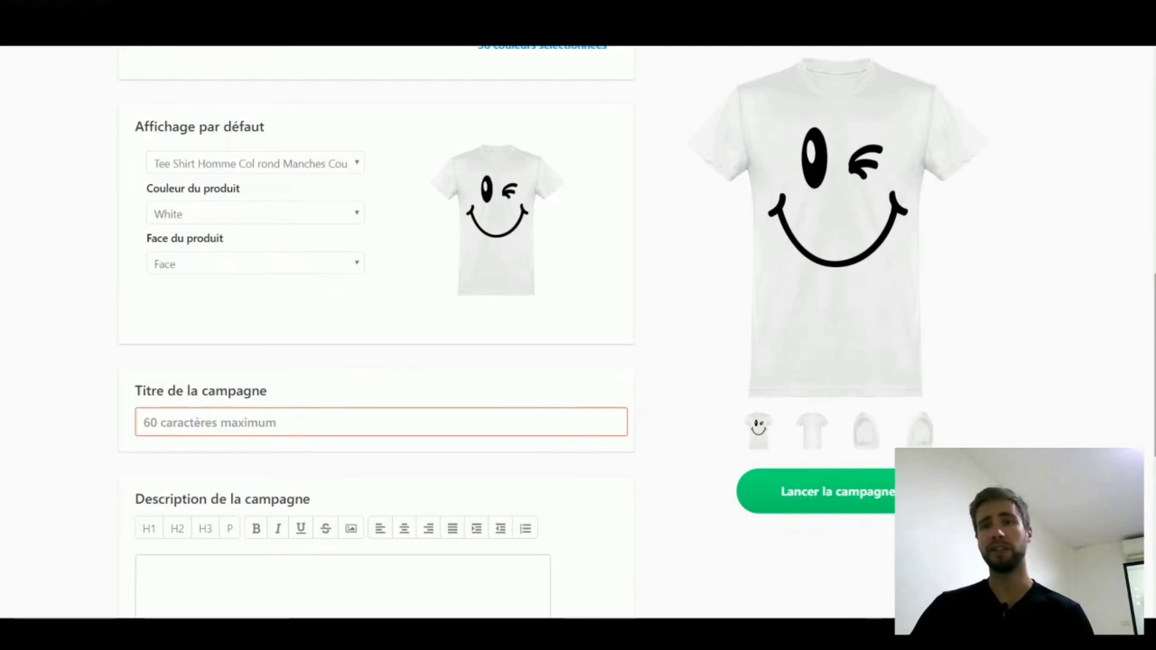
scroll(922, 290, "up", 8)
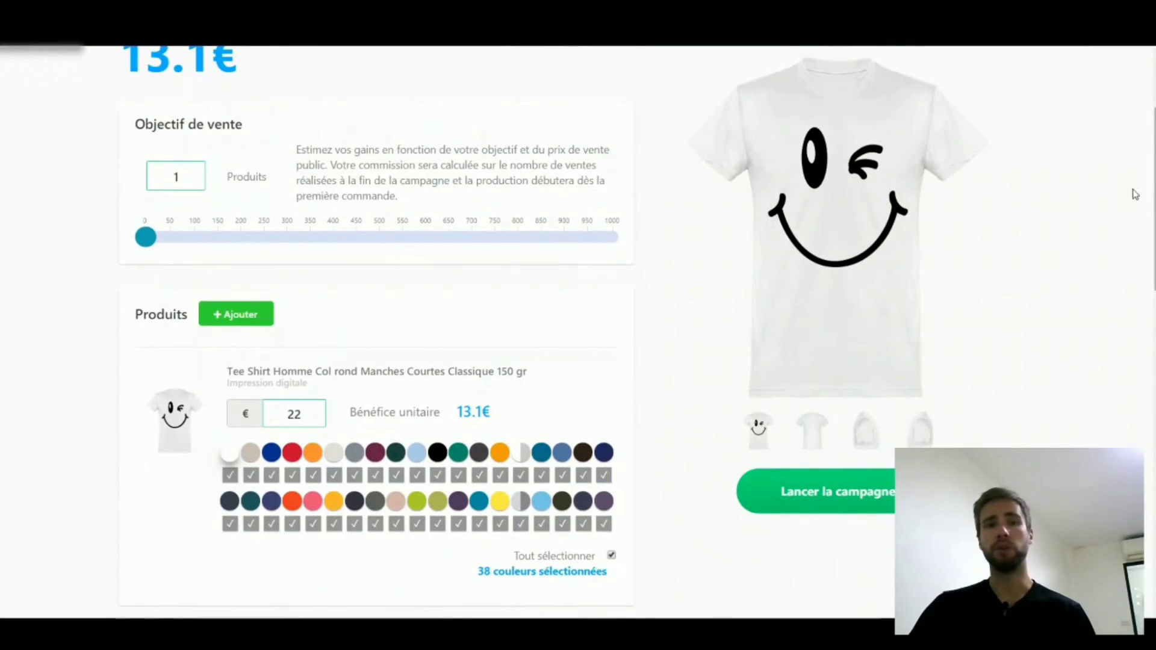
scroll(922, 290, "up", 3)
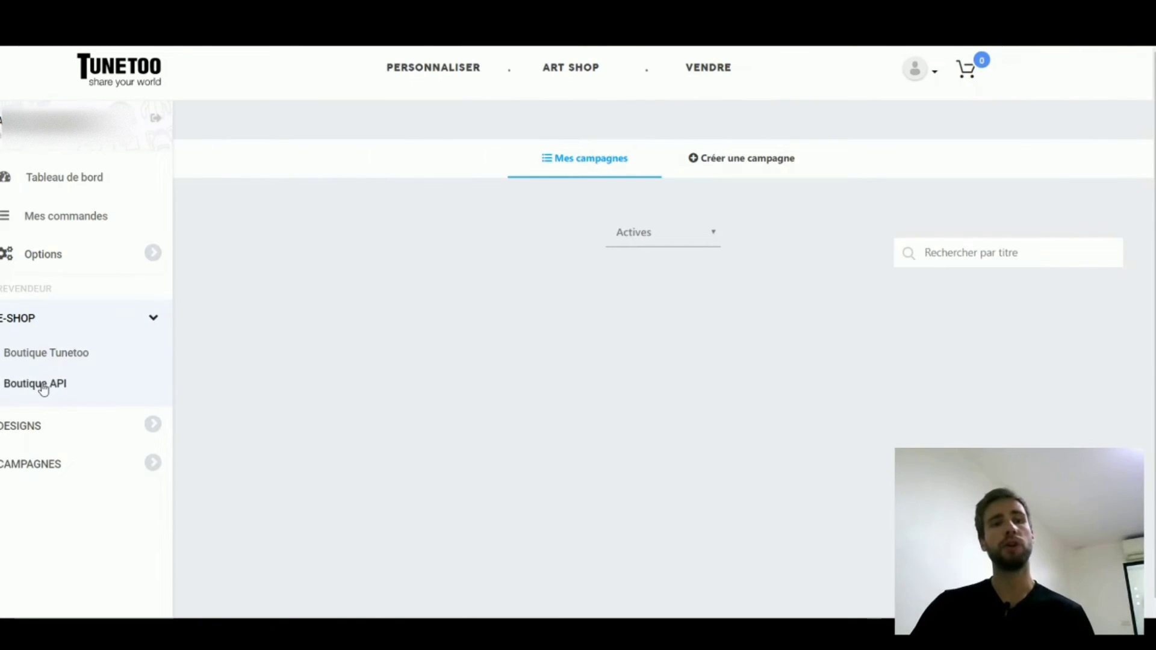
Open the Tunetoo shop's product designer and add the white text "xcbxcxcbxcxc" to the front of the black T-shirt.
left_click(50, 355)
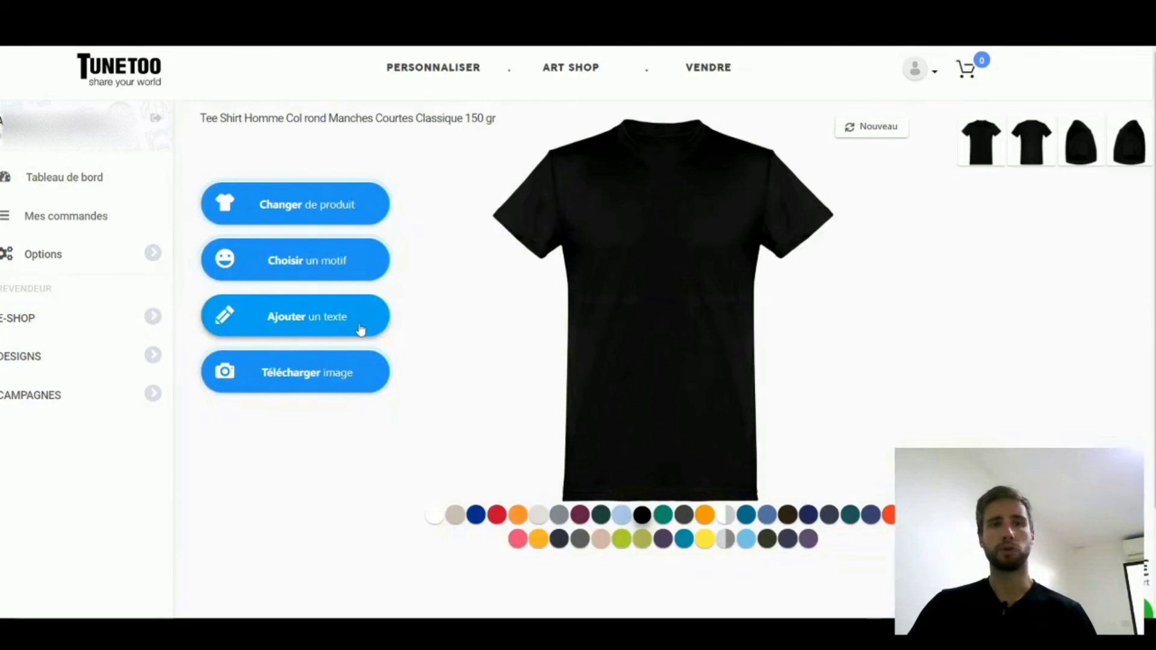
left_click(284, 330)
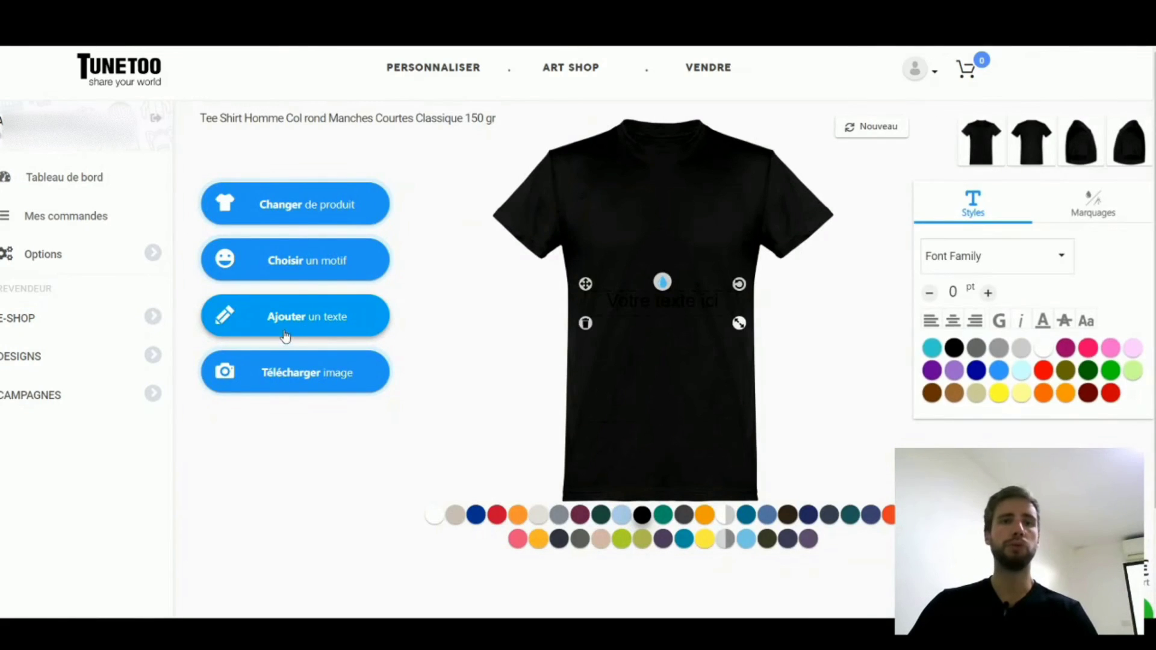
left_click(680, 294)
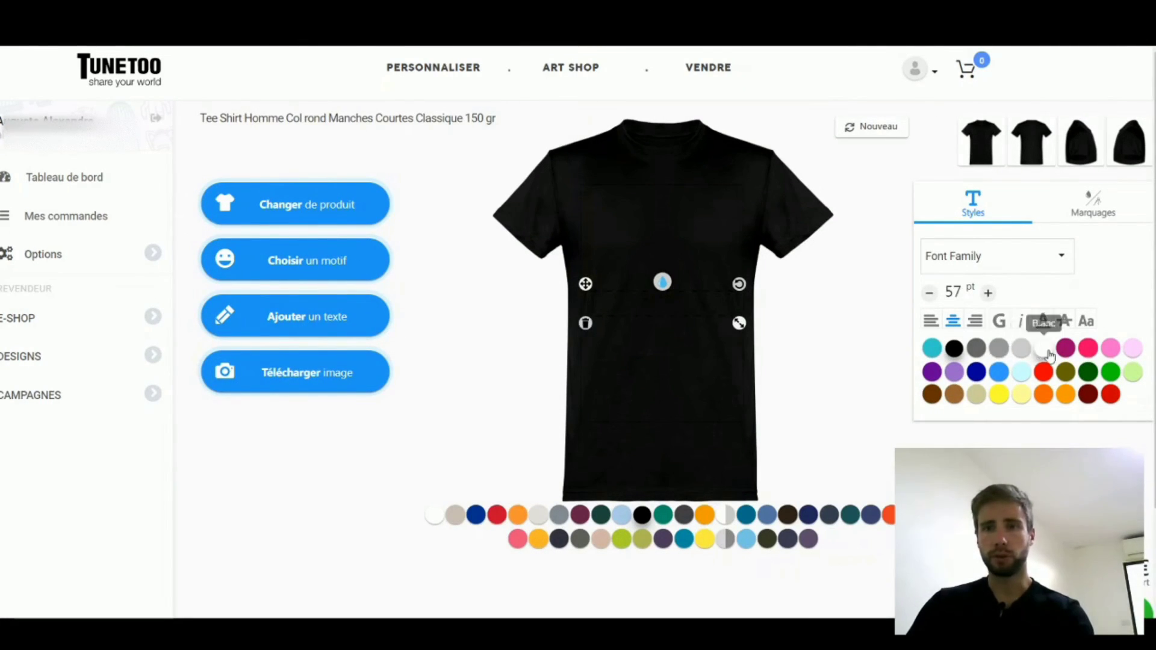
type("Xcbxcxcbxcxc")
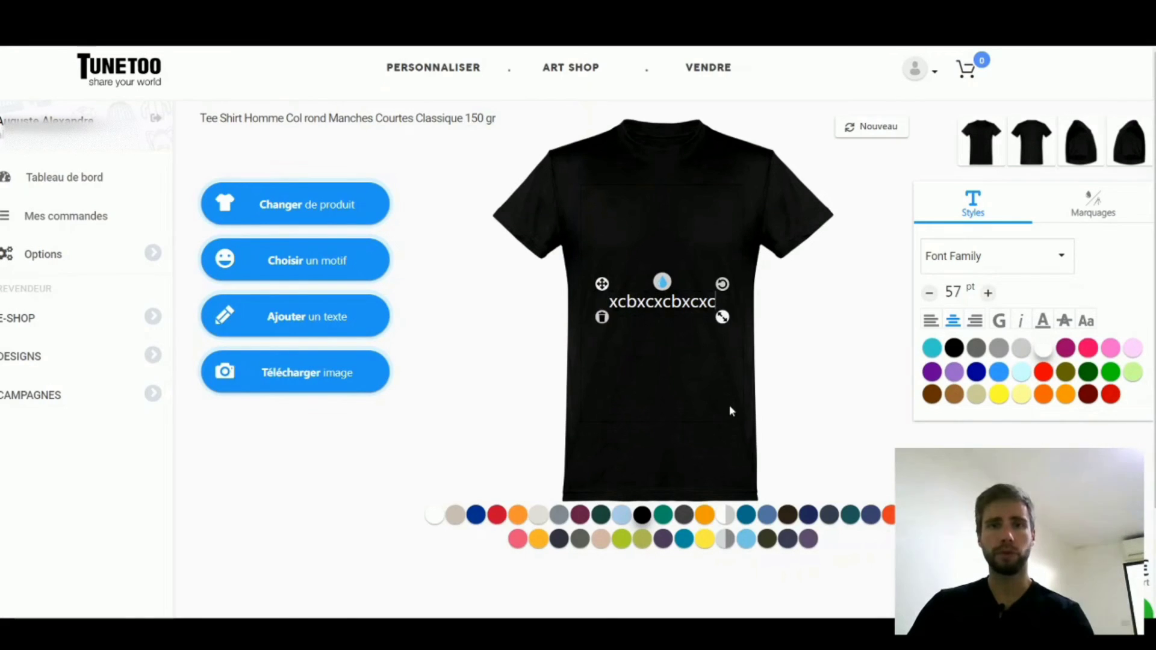
scroll(1041, 433, "down", 2)
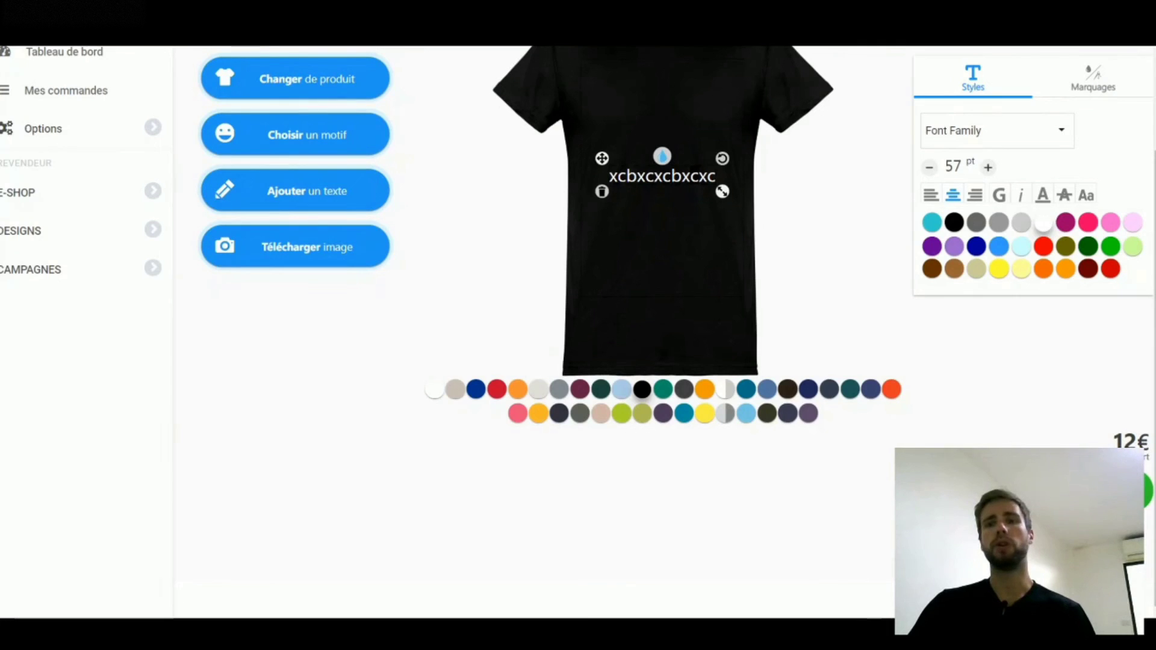
key("Escape")
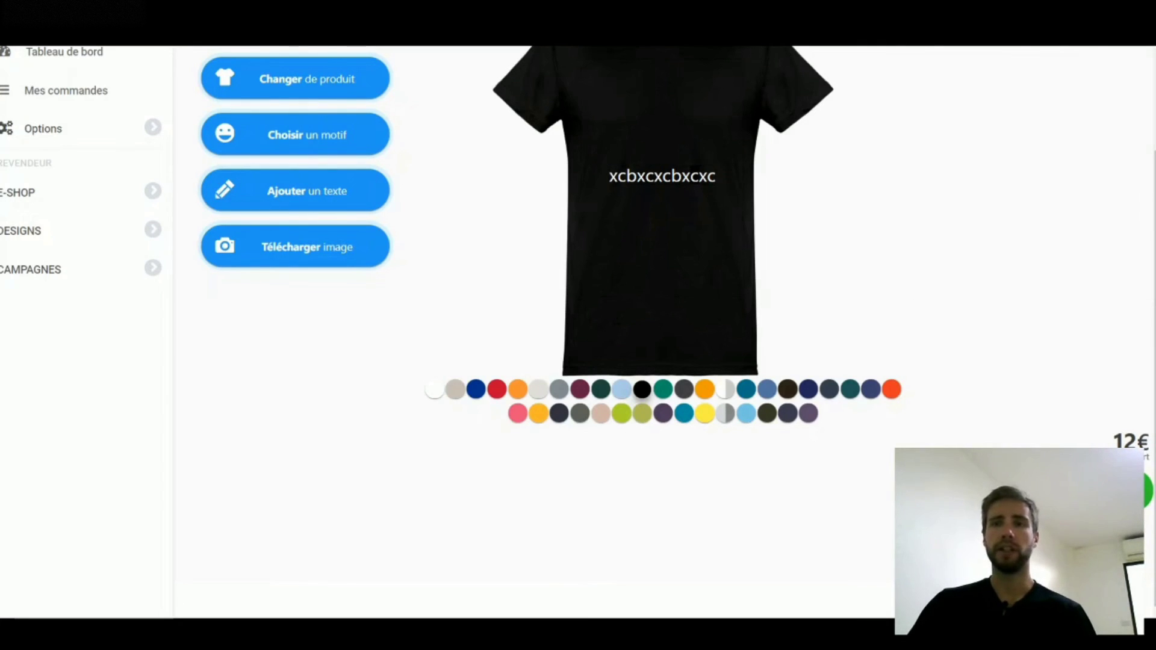
Continue to the product's information form and examine its colours, selling price, name and description fields, leaving them empty.
scroll(1113, 341, "up", 2)
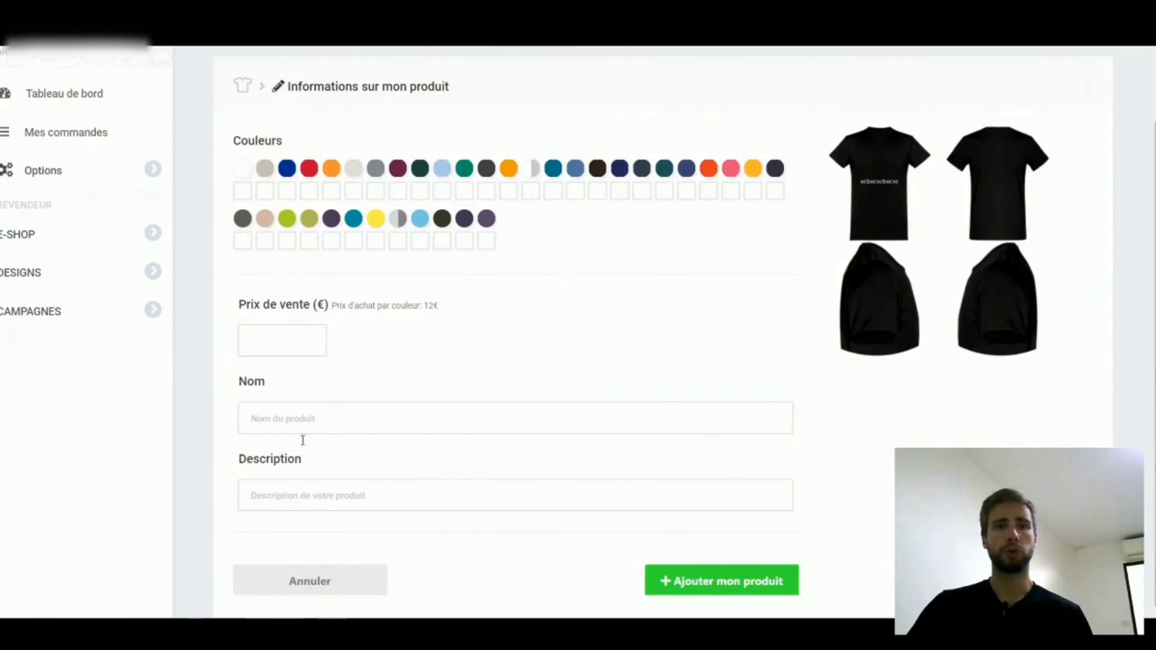
left_click(282, 340)
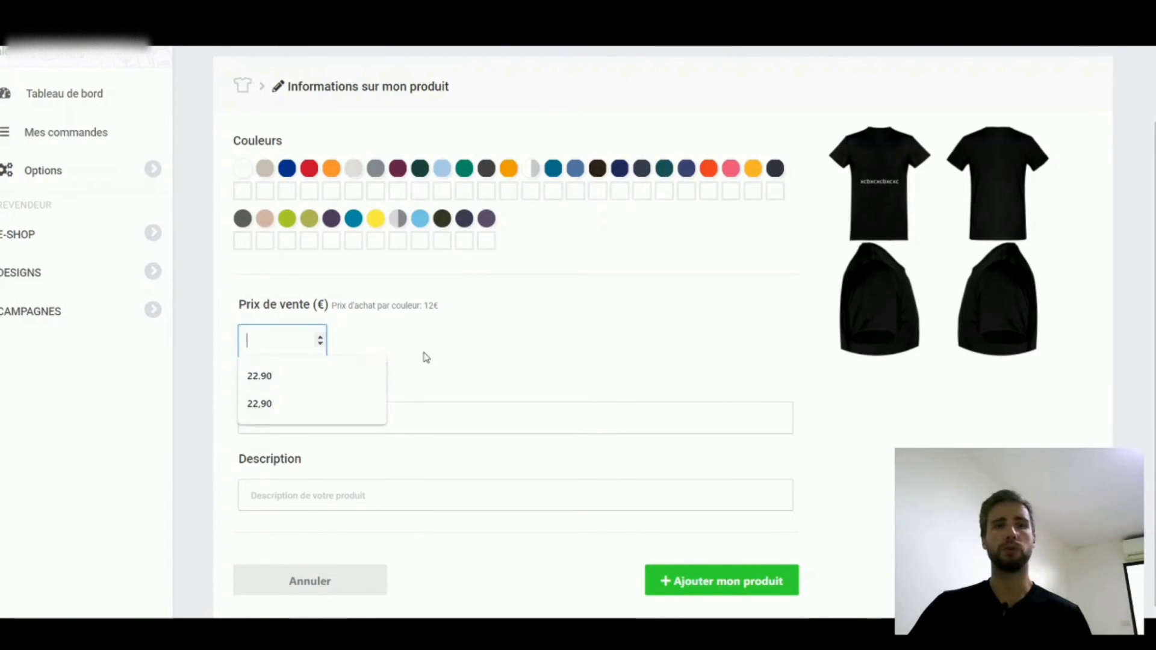
left_click(329, 445)
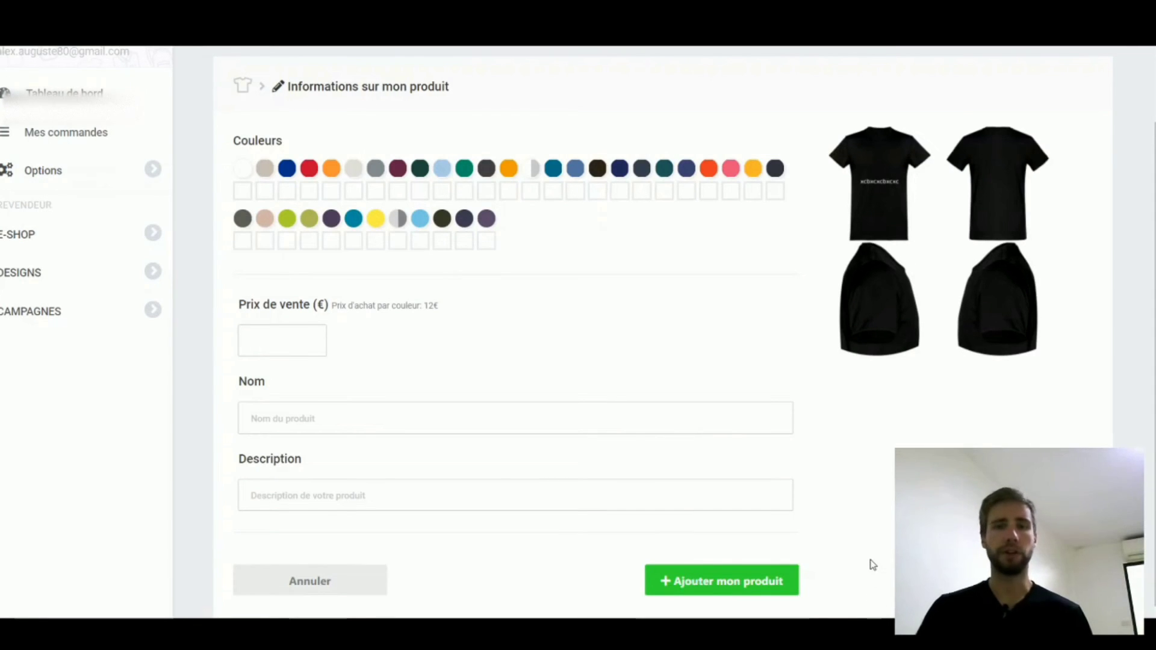
Examine the shop's delivery note settings, including the header contact details and the thank-you message.
scroll(817, 432, "up", 1)
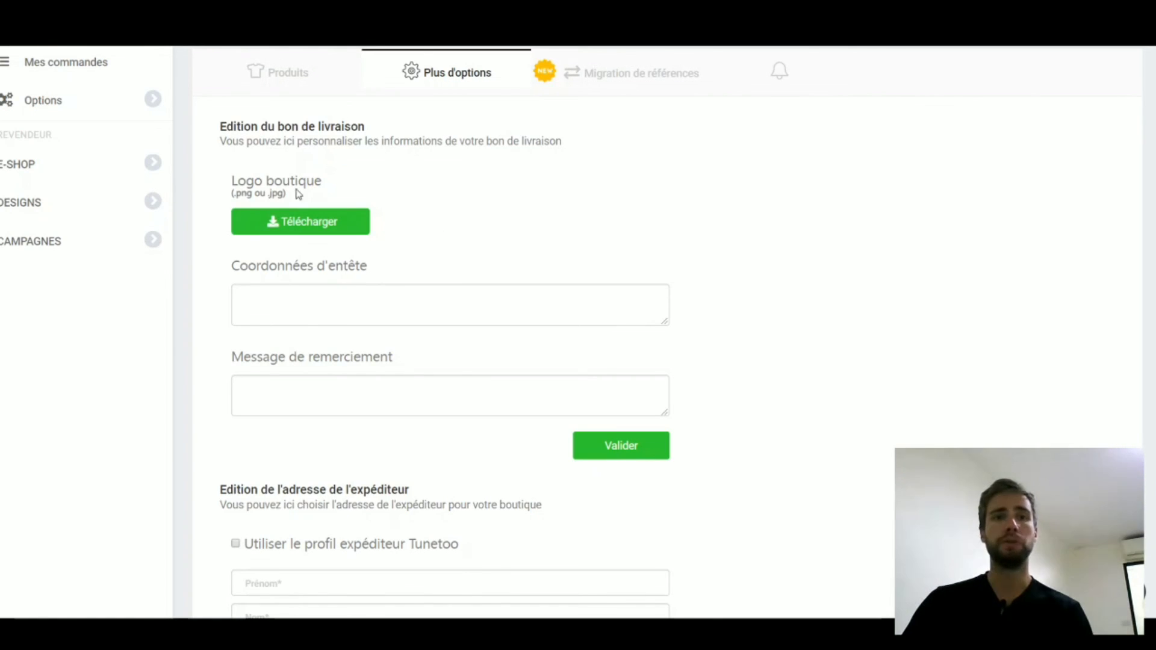
left_click(337, 308)
left_click(384, 399)
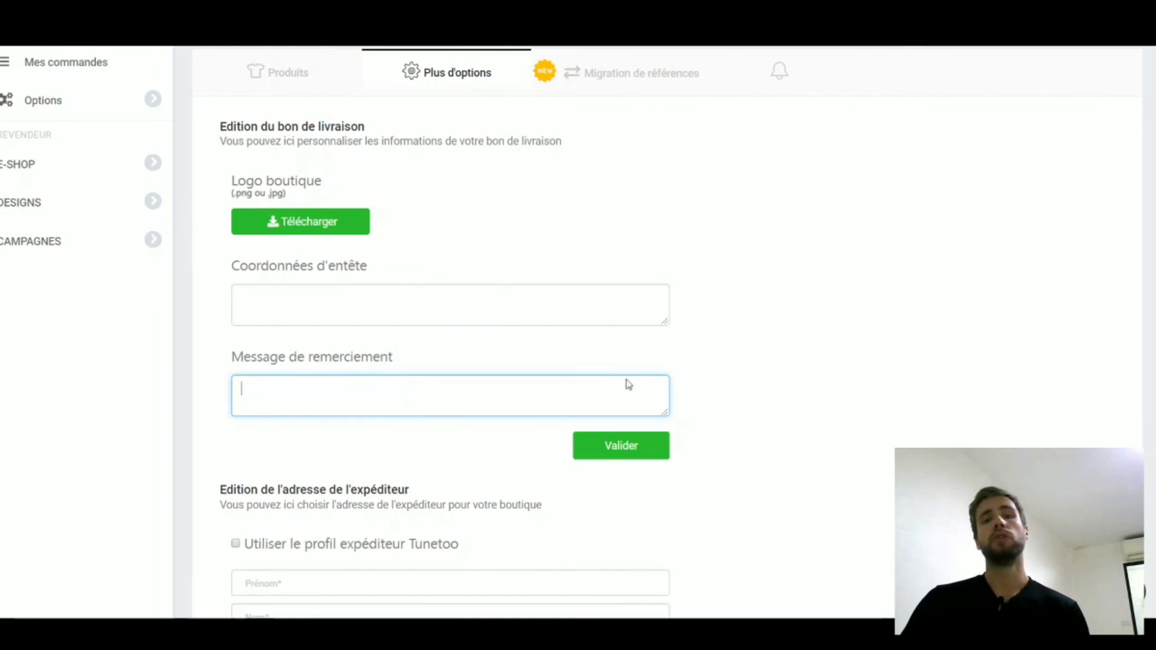